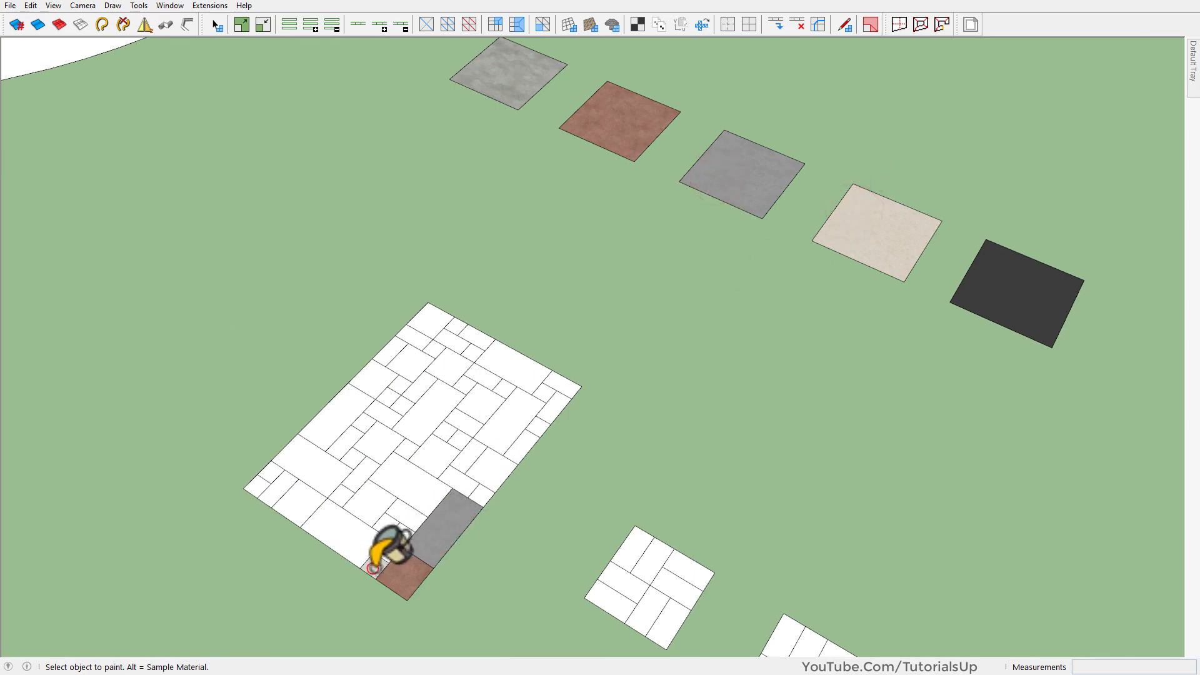
- Select the whole paving pattern and fill its blank tiles with the three painted materials using Extrapolate Colors
{"action": "scroll", "coordinate": [373, 567], "scroll_direction": "up", "scroll_amount": 5}
{"action": "middle_click_drag", "start_coordinate": [276, 460], "coordinate": [581, 420], "text": "shift"}
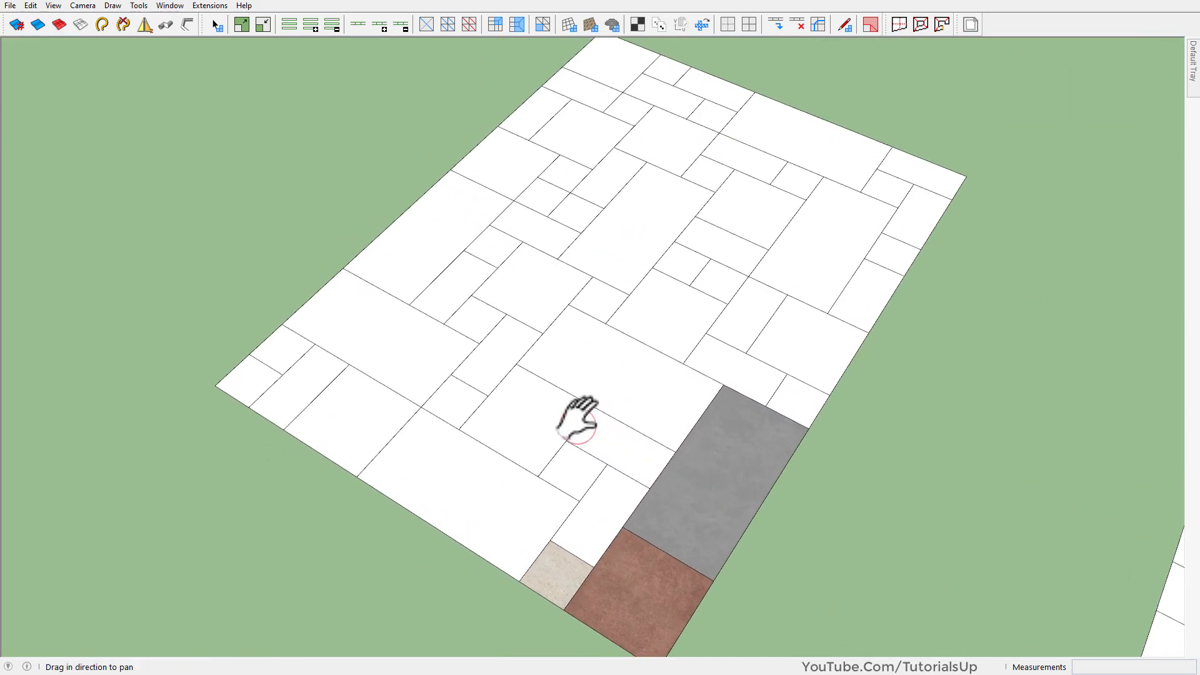
{"action": "scroll", "coordinate": [585, 422], "scroll_direction": "down", "scroll_amount": 1}
{"action": "key", "text": "space"}
{"action": "left_click", "coordinate": [643, 530]}
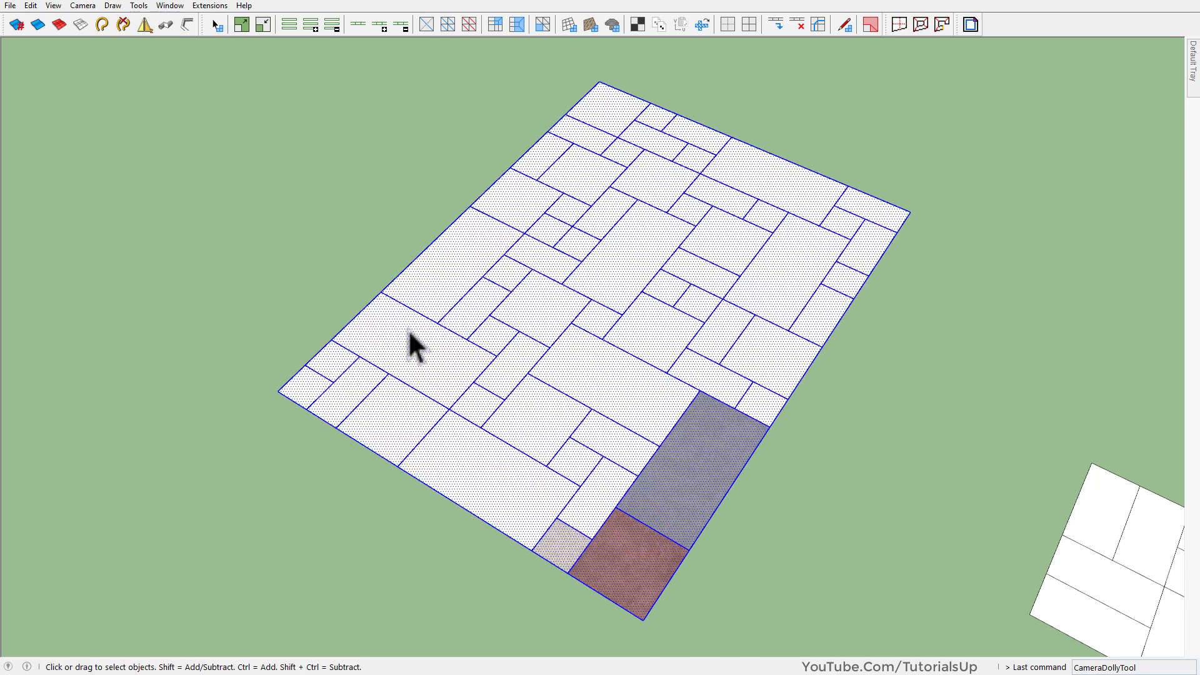
{"action": "left_click", "coordinate": [211, 6]}
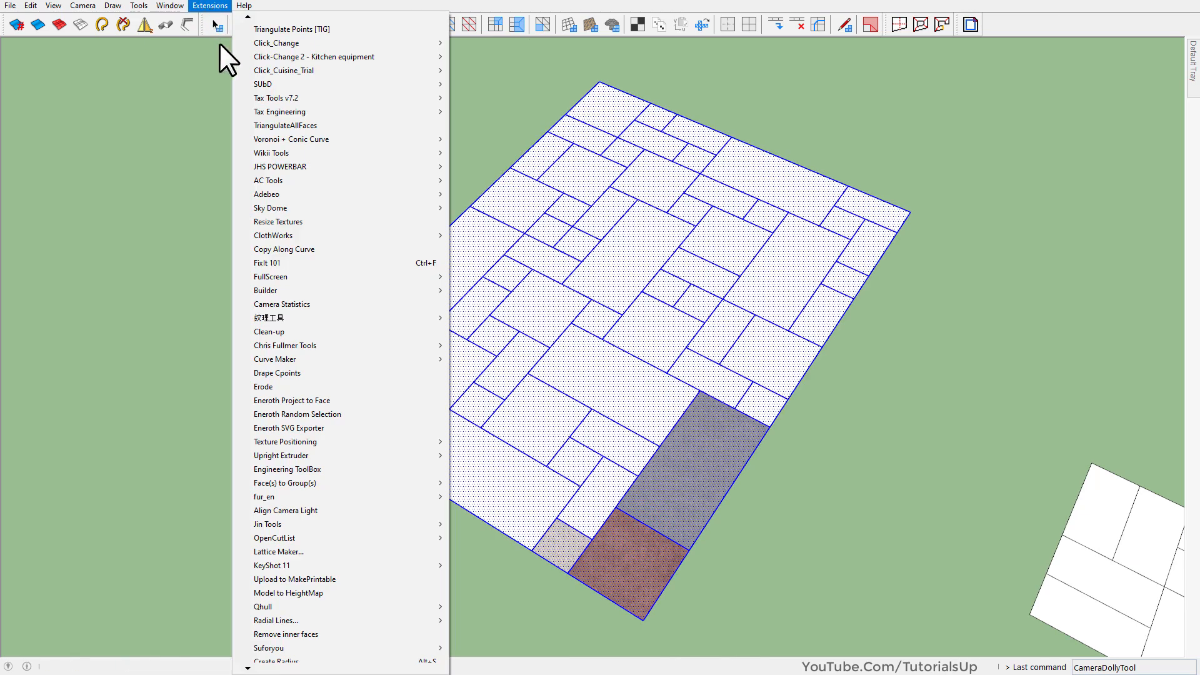
{"action": "mouse_move", "coordinate": [386, 343]}
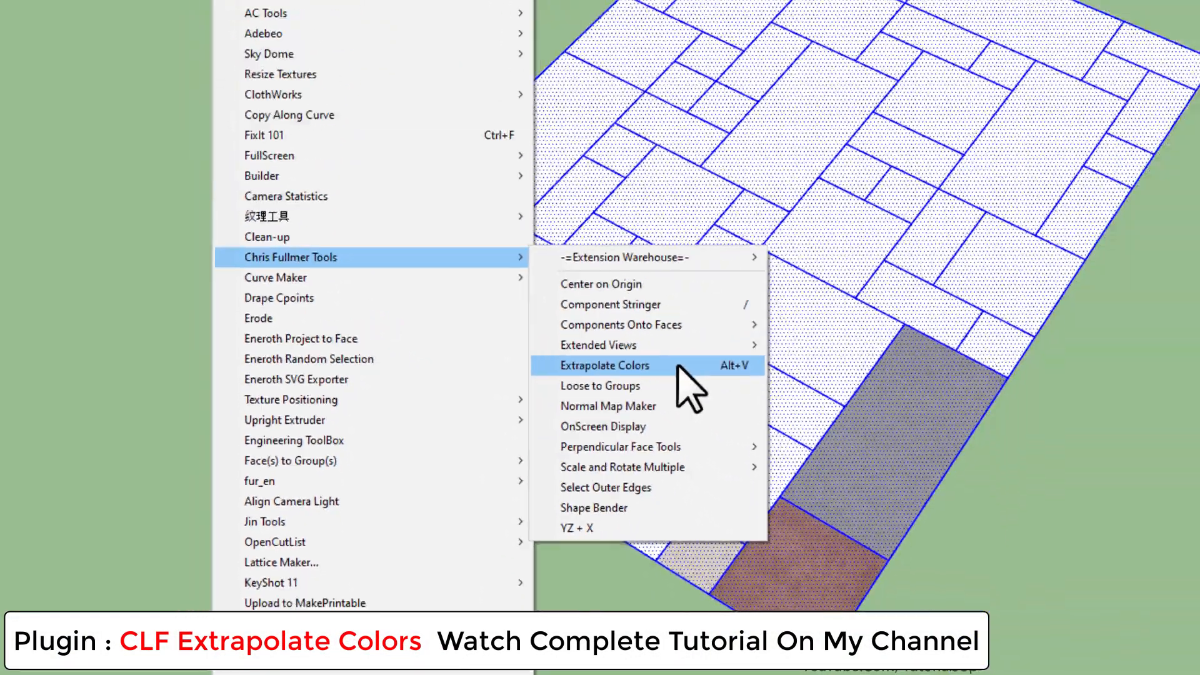
{"action": "left_click", "coordinate": [915, 268]}
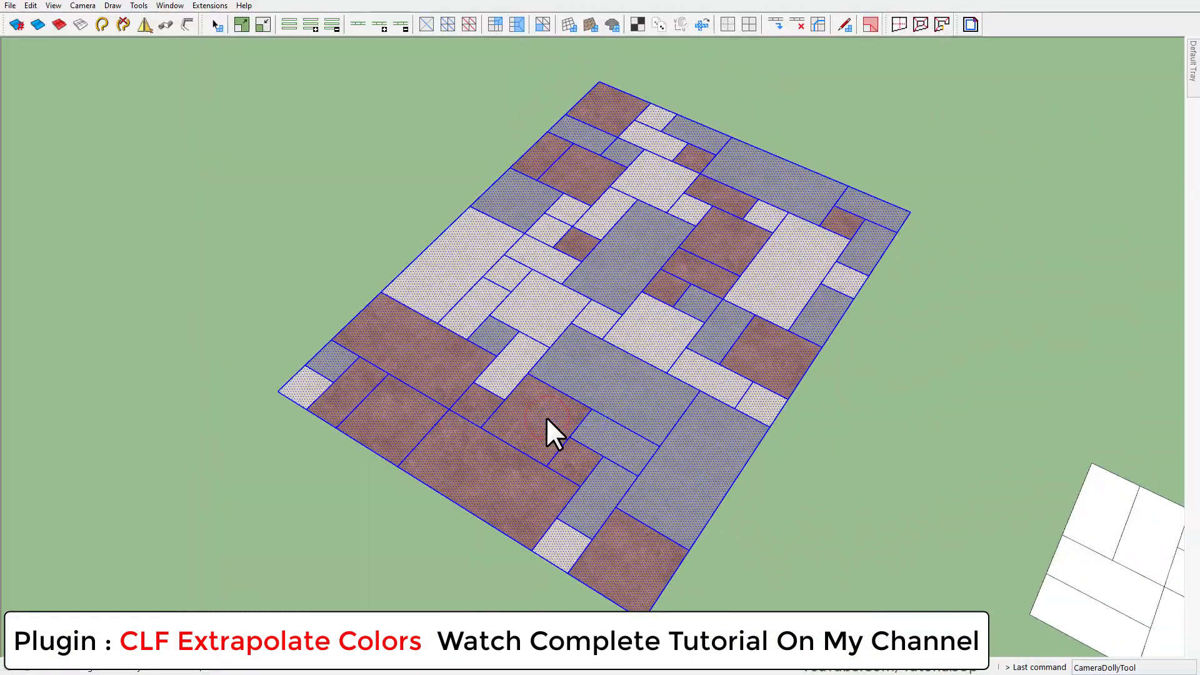
- Offset all selected paving tiles inward with Smart Offset to create narrow joints between them
{"action": "scroll", "coordinate": [668, 354], "scroll_direction": "up", "scroll_amount": 5}
{"action": "middle_click_drag", "start_coordinate": [648, 356], "coordinate": [656, 500]}
{"action": "scroll", "coordinate": [447, 557], "scroll_direction": "up", "scroll_amount": 5}
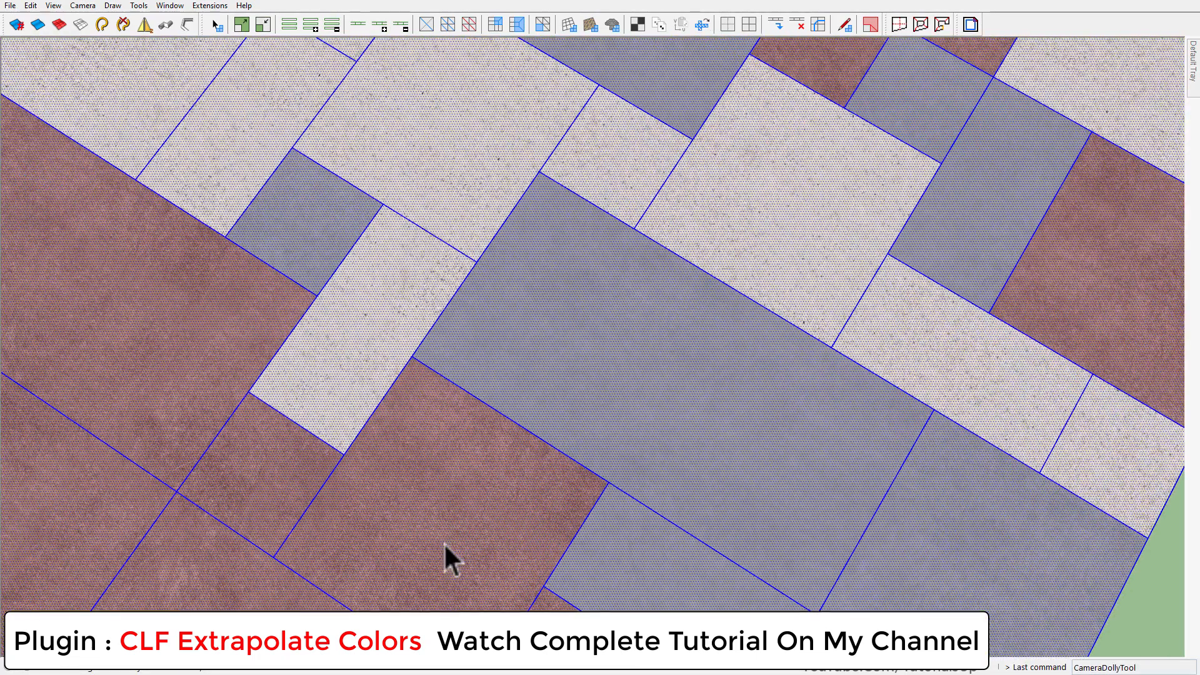
{"action": "scroll", "coordinate": [601, 538], "scroll_direction": "down", "scroll_amount": 4}
{"action": "scroll", "coordinate": [601, 524], "scroll_direction": "down", "scroll_amount": 6}
{"action": "middle_click_drag", "start_coordinate": [471, 362], "coordinate": [561, 272]}
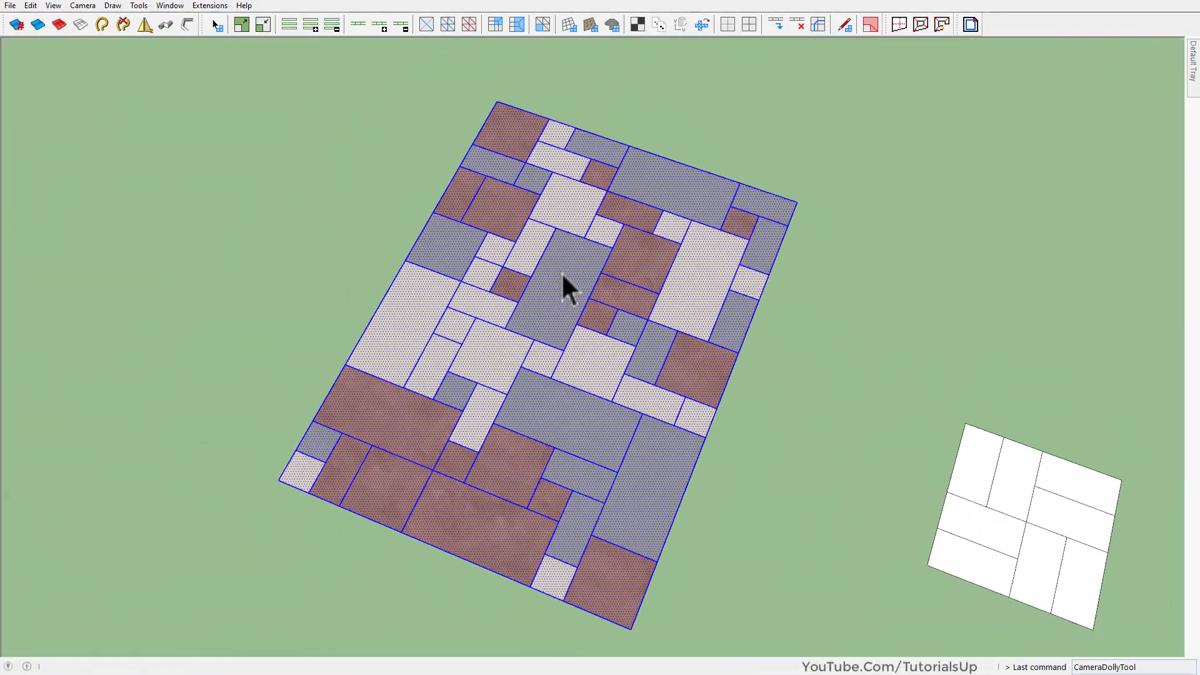
{"action": "left_click", "coordinate": [969, 24]}
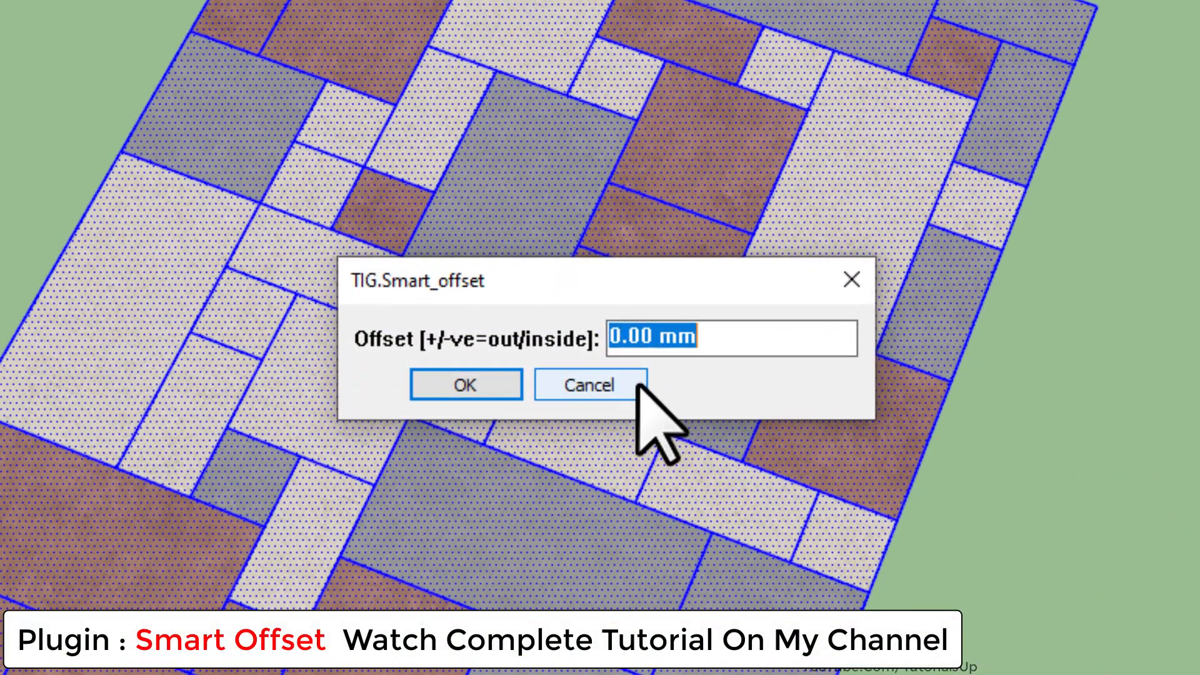
{"action": "left_click", "coordinate": [484, 385]}
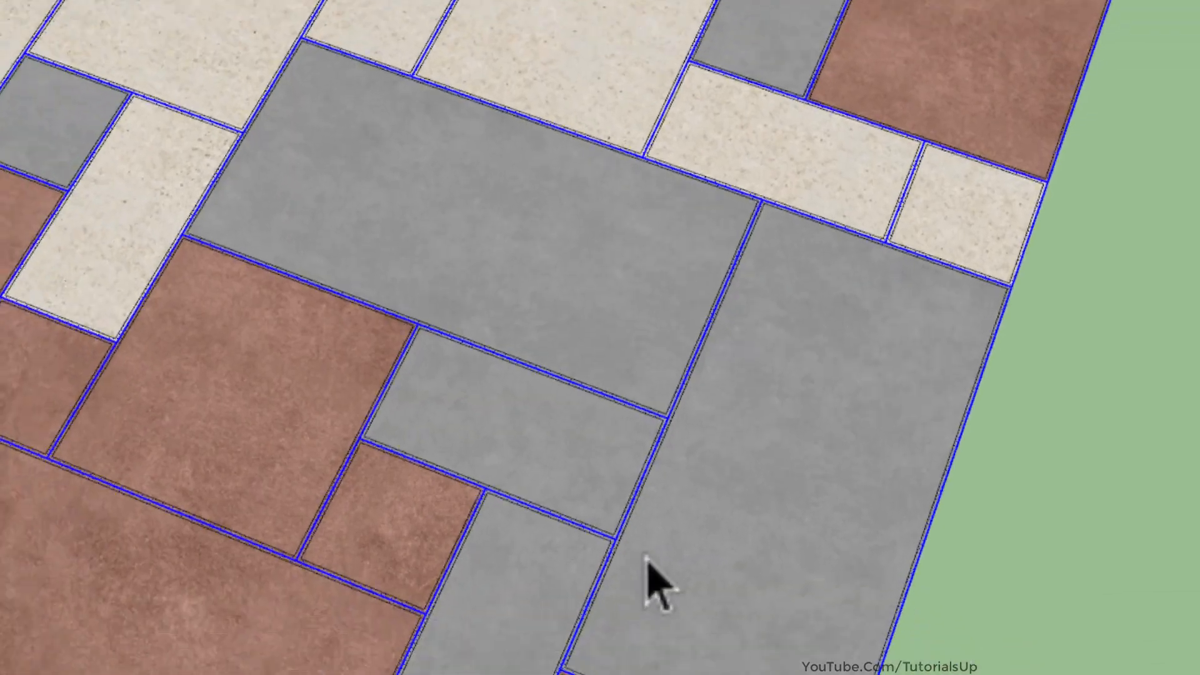
- Paint the selected joints between the paving tiles with the dark sample material
{"action": "scroll", "coordinate": [645, 557], "scroll_direction": "up", "scroll_amount": 5}
{"action": "middle_click_drag", "start_coordinate": [598, 479], "coordinate": [606, 397]}
{"action": "scroll", "coordinate": [404, 513], "scroll_direction": "down", "scroll_amount": 4}
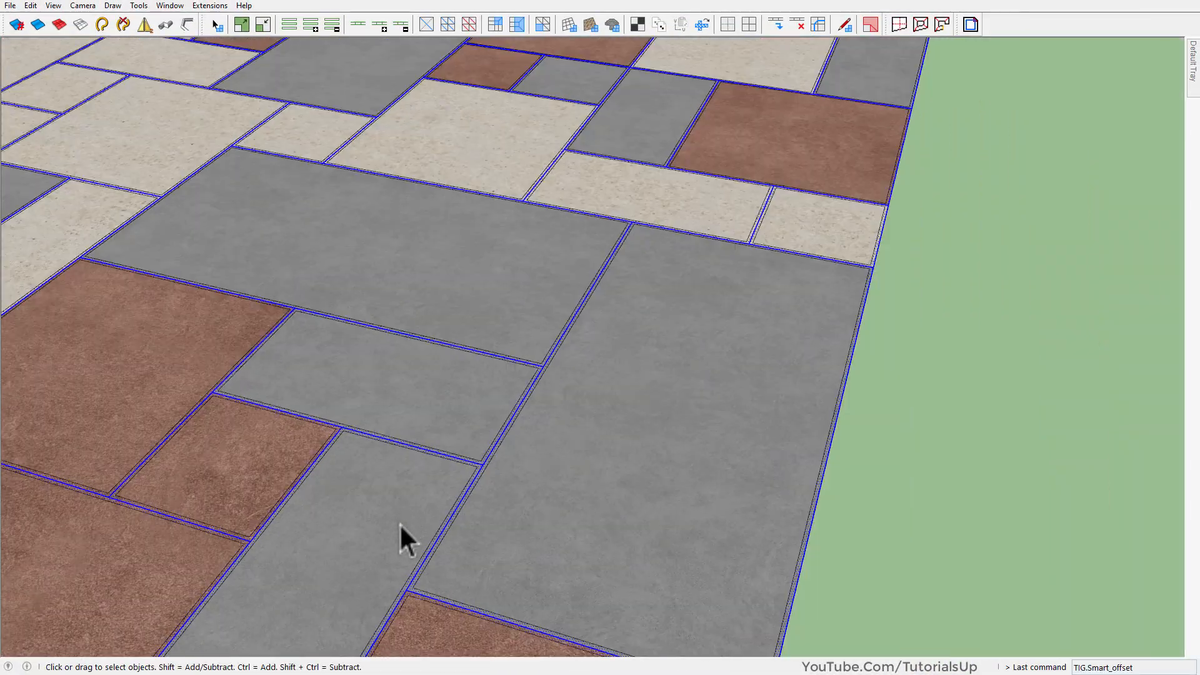
{"action": "scroll", "coordinate": [400, 517], "scroll_direction": "down", "scroll_amount": 10}
{"action": "key", "text": "b"}
{"action": "scroll", "coordinate": [407, 517], "scroll_direction": "up", "scroll_amount": 15}
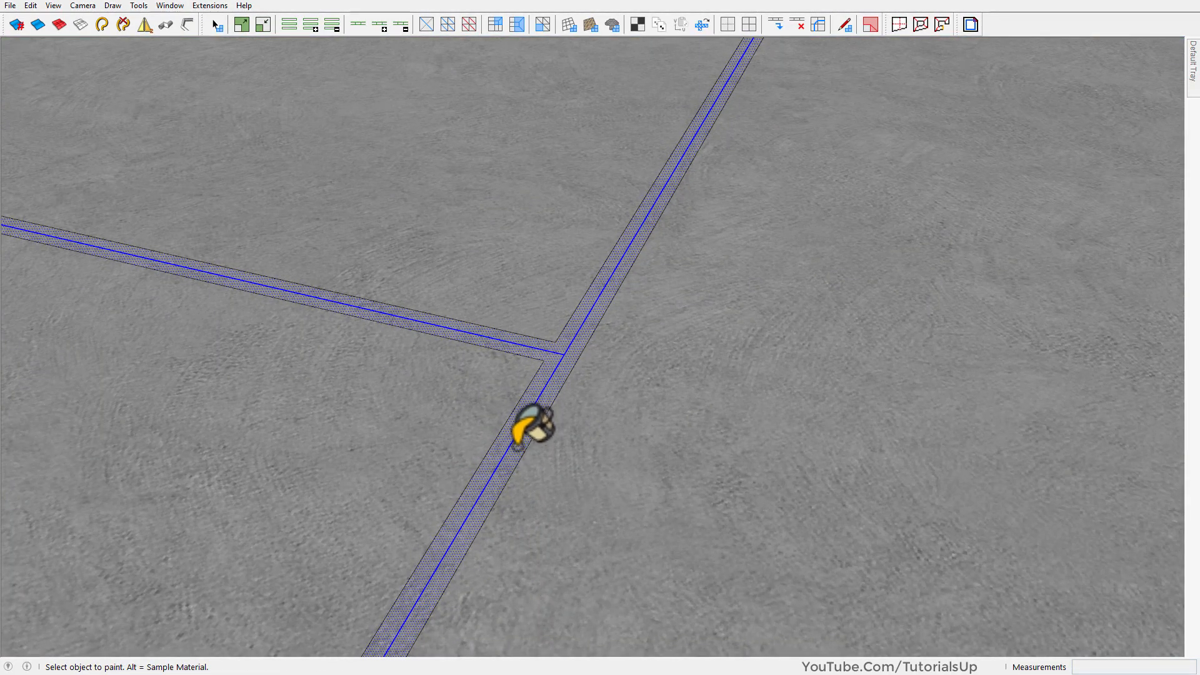
{"action": "scroll", "coordinate": [518, 445], "scroll_direction": "down", "scroll_amount": 2}
{"action": "middle_click_drag", "start_coordinate": [533, 436], "coordinate": [592, 477]}
{"action": "scroll", "coordinate": [597, 477], "scroll_direction": "down", "scroll_amount": 3}
{"action": "scroll", "coordinate": [617, 456], "scroll_direction": "down", "scroll_amount": 6}
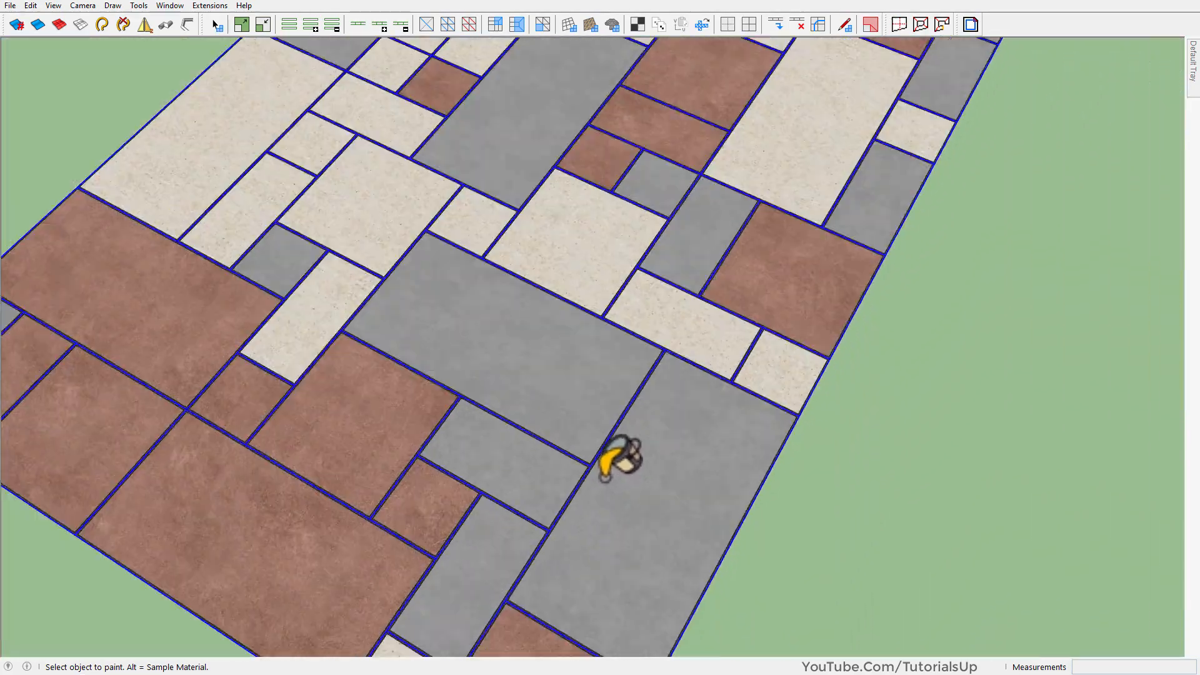
- Merge the whole paving pattern into one face with Combine Textures, erasing the interior edges
{"action": "triple_click", "coordinate": [687, 434]}
{"action": "right_click", "coordinate": [558, 328]}
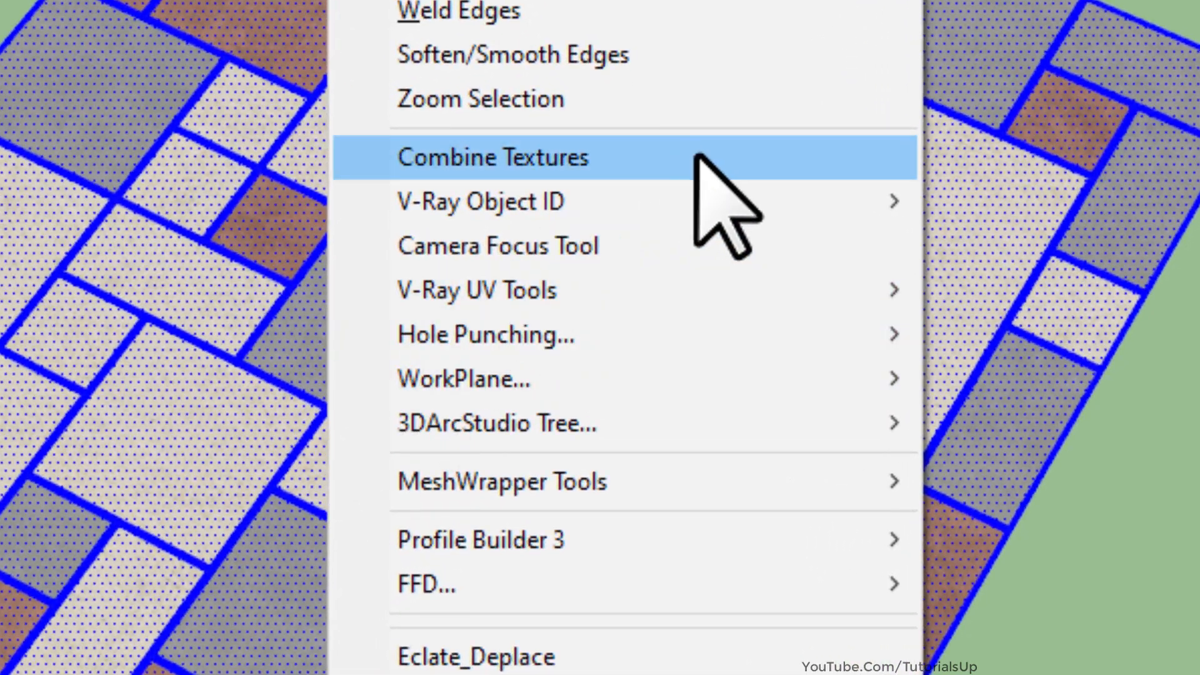
{"action": "left_click", "coordinate": [749, 158]}
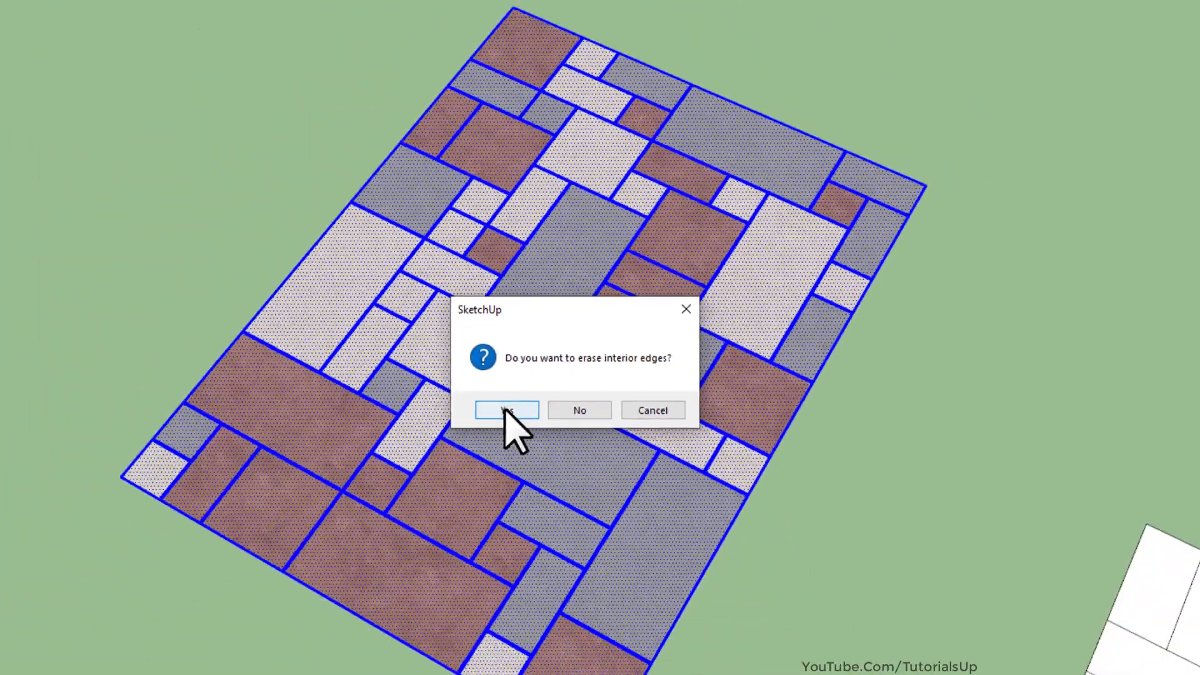
{"action": "left_click", "coordinate": [305, 594]}
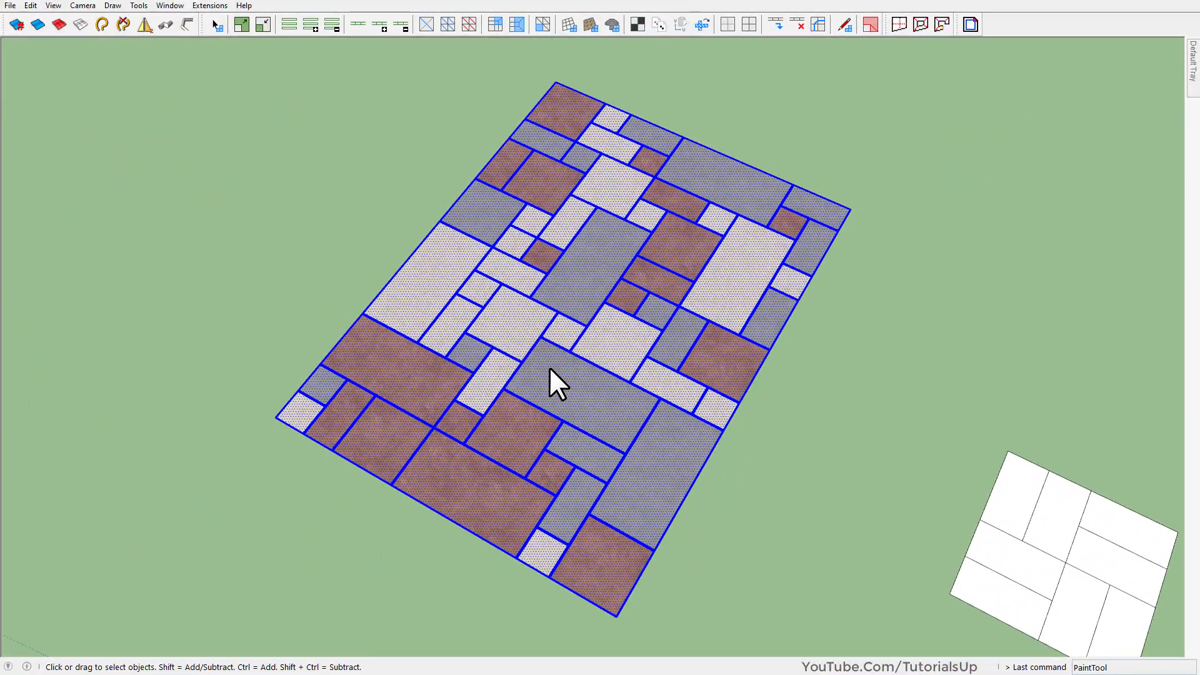
{"action": "left_click", "coordinate": [743, 441]}
- Sample the combined paving texture as the current paint material and pin the Default Tray open
{"action": "scroll", "coordinate": [600, 397], "scroll_direction": "up", "scroll_amount": 5}
{"action": "middle_click_drag", "start_coordinate": [600, 397], "coordinate": [607, 323]}
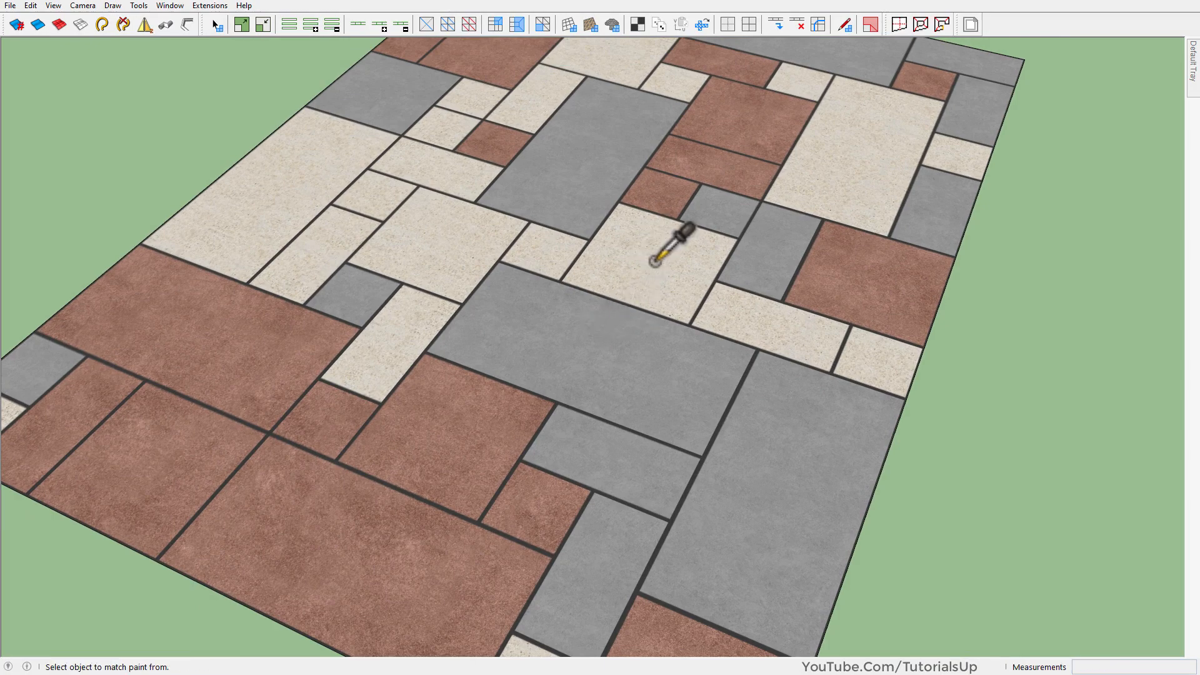
{"action": "scroll", "coordinate": [738, 380], "scroll_direction": "down", "scroll_amount": 5}
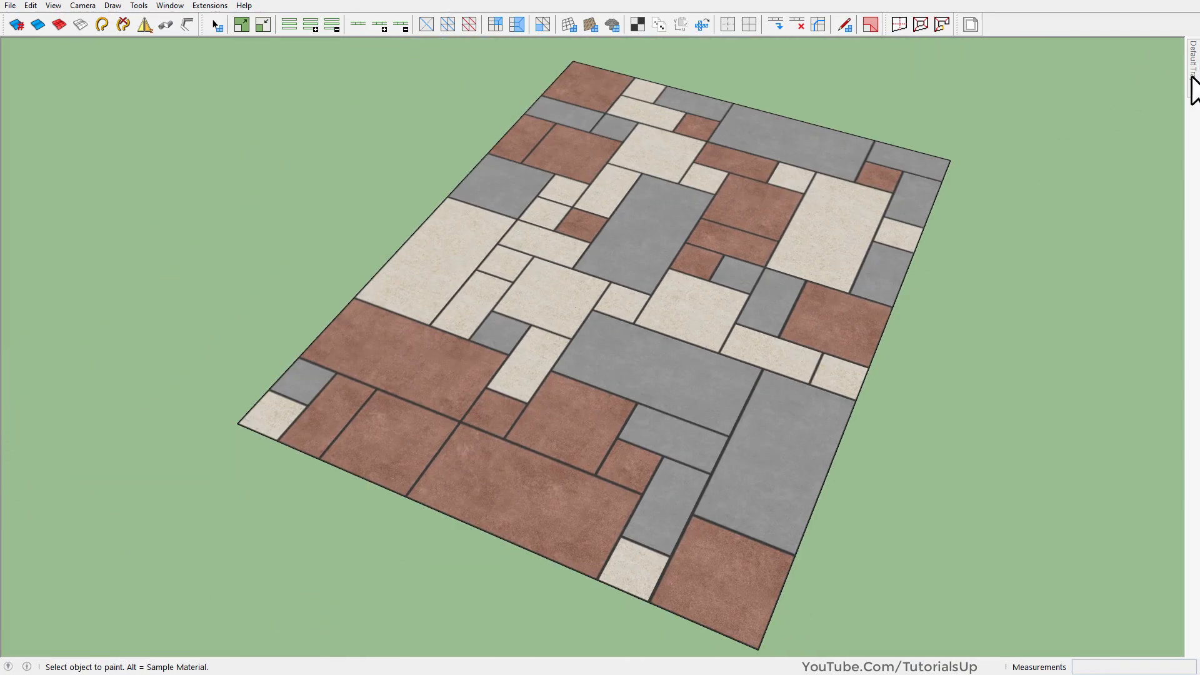
{"action": "left_click", "coordinate": [1183, 47]}
{"action": "left_click", "coordinate": [1170, 40]}
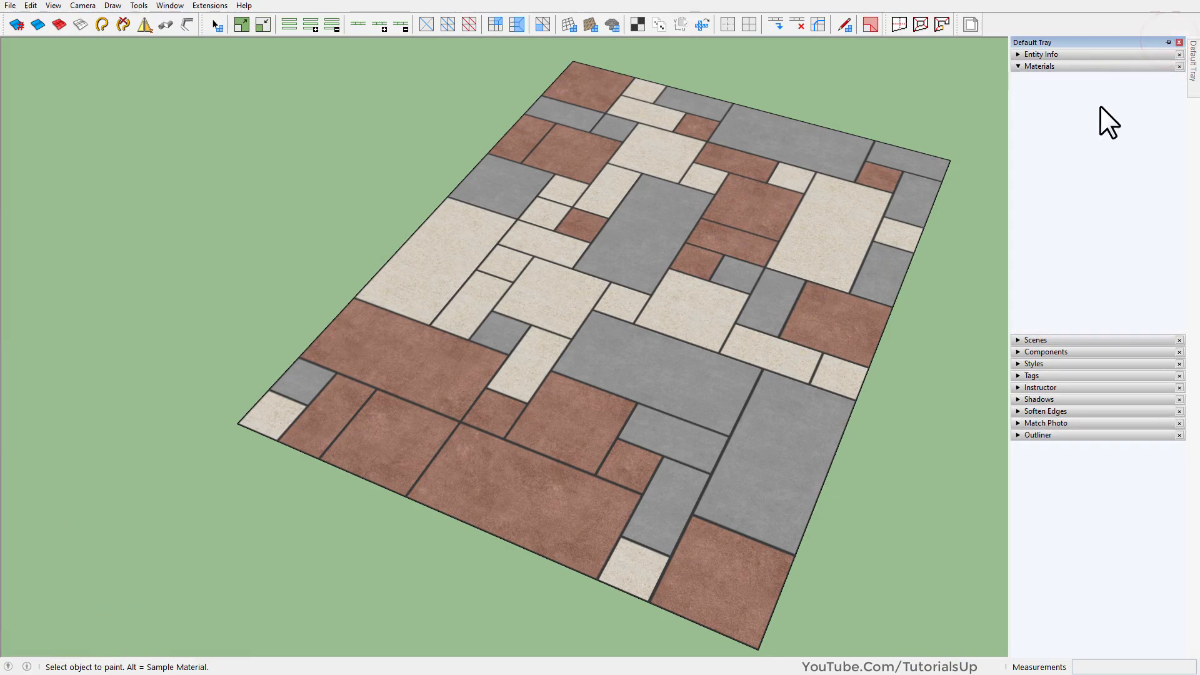
- Paint the curved path face with the combined paving texture
{"action": "scroll", "coordinate": [691, 442], "scroll_direction": "down", "scroll_amount": 10}
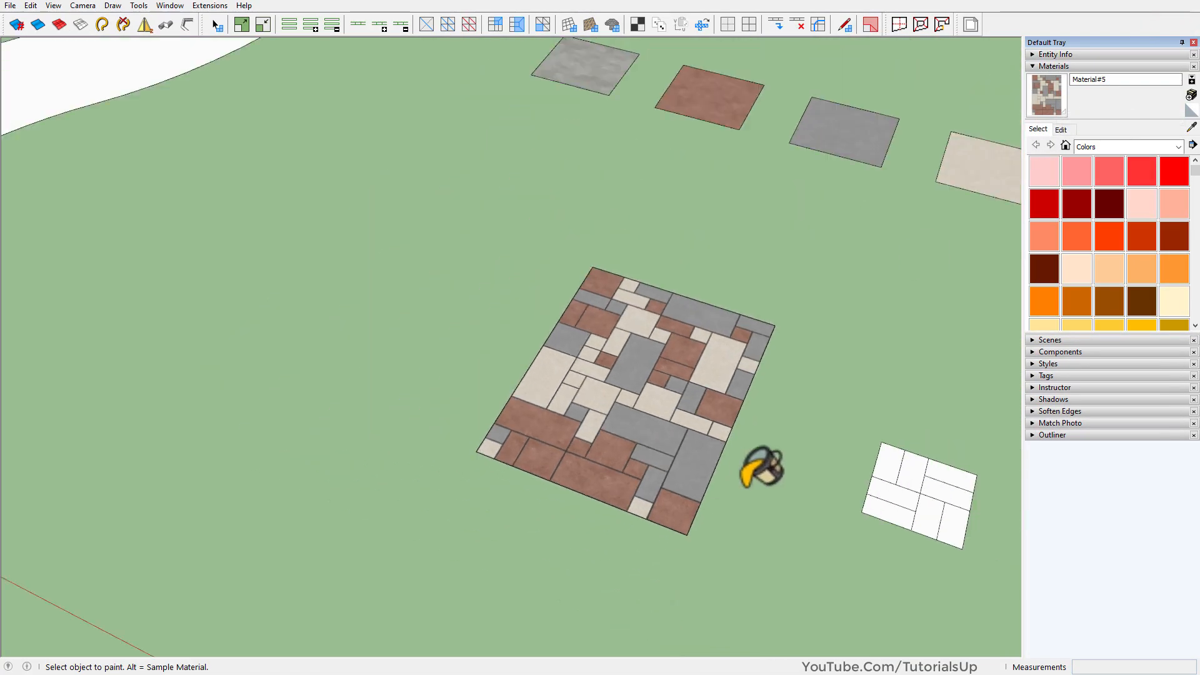
{"action": "scroll", "coordinate": [482, 294], "scroll_direction": "up", "scroll_amount": 3}
{"action": "left_click", "coordinate": [474, 290]}
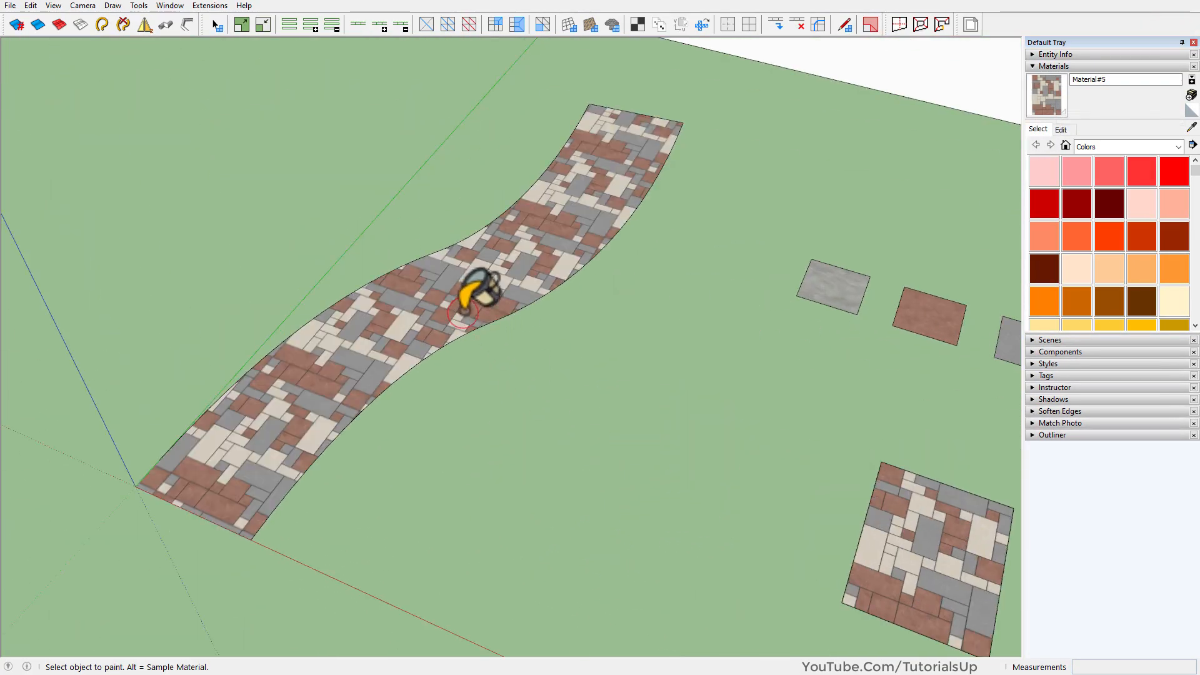
{"action": "scroll", "coordinate": [415, 281], "scroll_direction": "up", "scroll_amount": 3}
{"action": "mouse_move", "coordinate": [415, 281]}
{"action": "middle_mouse_down"}
{"action": "mouse_move", "coordinate": [439, 415]}
{"action": "mouse_move", "coordinate": [465, 400]}
{"action": "middle_mouse_up"}
{"action": "scroll", "coordinate": [666, 175], "scroll_direction": "up", "scroll_amount": 5}
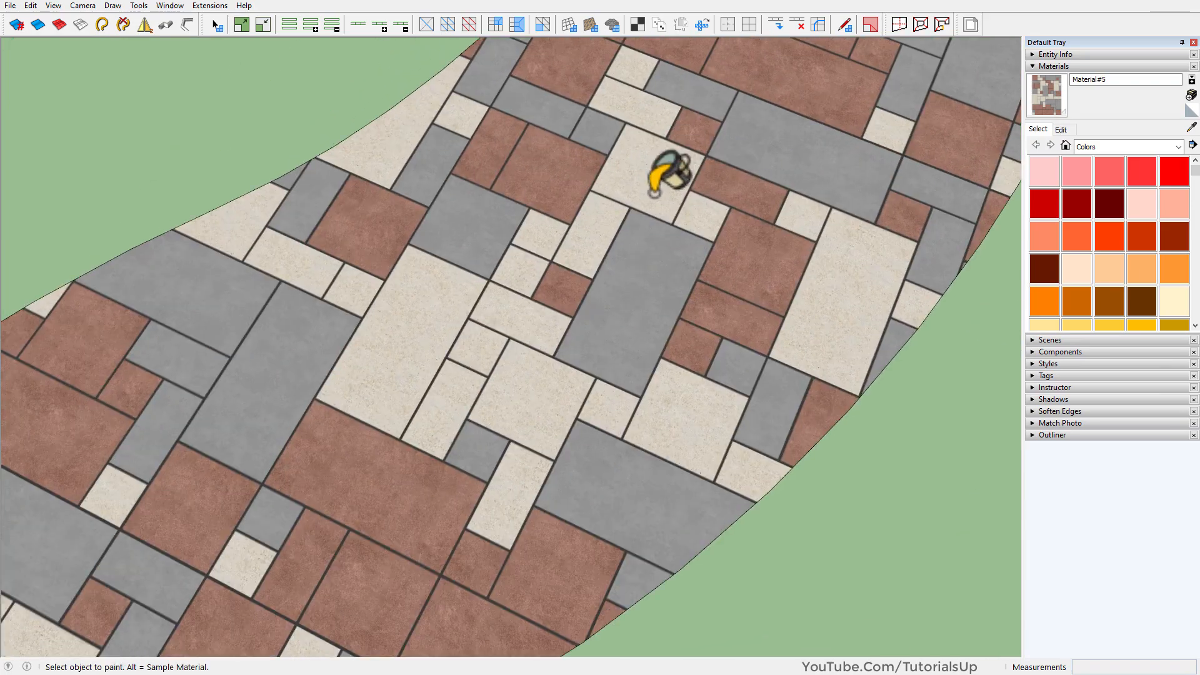
{"action": "scroll", "coordinate": [675, 218], "scroll_direction": "down", "scroll_amount": 5}
{"action": "middle_click_drag", "start_coordinate": [637, 308], "coordinate": [544, 343]}
- Rotate the paving texture on the curved path with its position pins and accept the new placement
{"action": "key", "text": "space"}
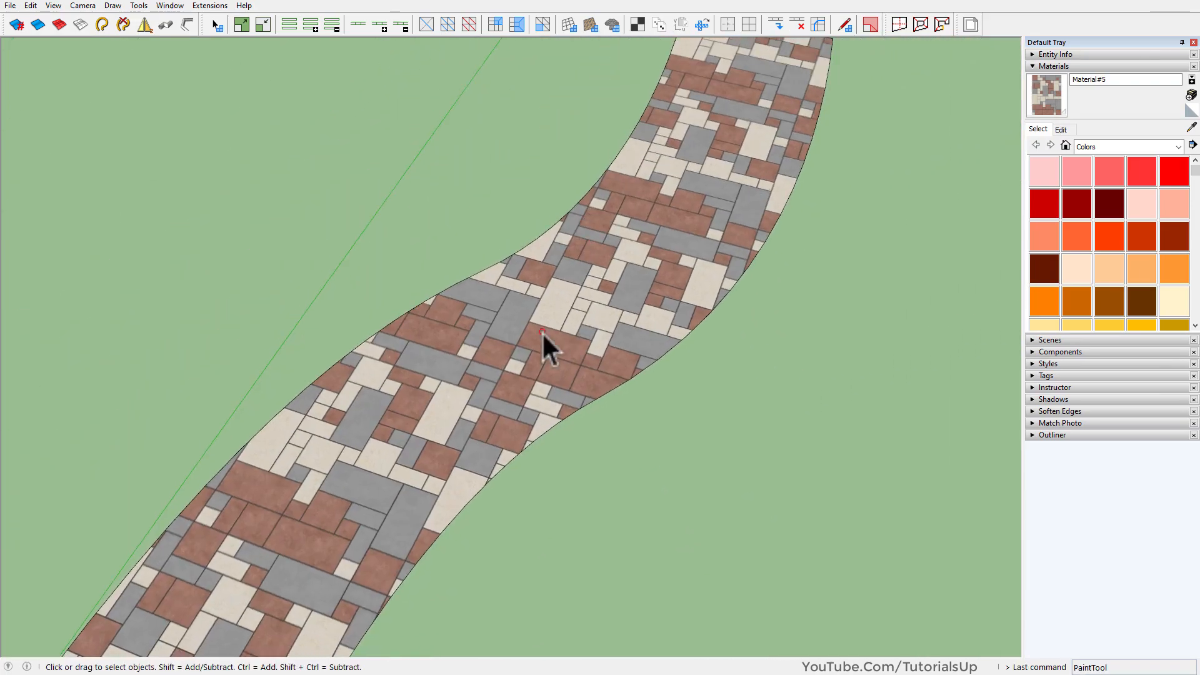
{"action": "right_click", "coordinate": [541, 329]}
{"action": "mouse_move", "coordinate": [692, 186]}
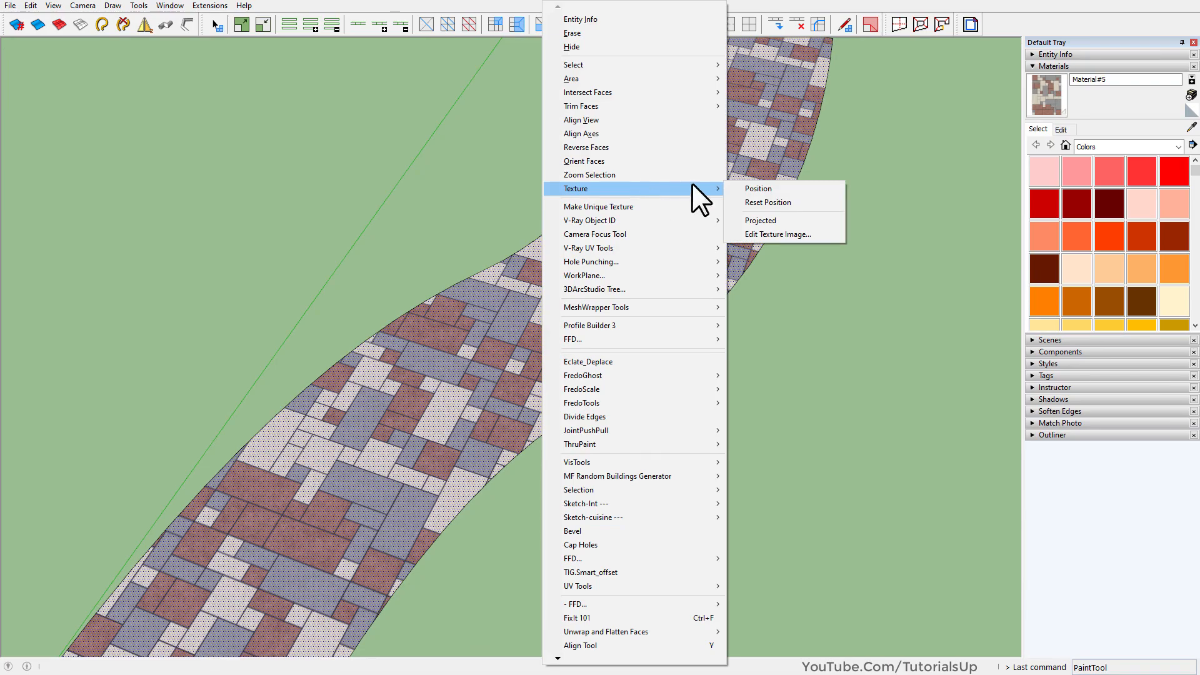
{"action": "left_click", "coordinate": [786, 185]}
{"action": "mouse_move", "coordinate": [697, 420]}
{"action": "left_mouse_down"}
{"action": "mouse_move", "coordinate": [636, 461]}
{"action": "mouse_move", "coordinate": [670, 479]}
{"action": "mouse_move", "coordinate": [579, 533]}
{"action": "mouse_move", "coordinate": [582, 544]}
{"action": "left_mouse_up"}
{"action": "scroll", "coordinate": [475, 338], "scroll_direction": "down", "scroll_amount": 4}
{"action": "mouse_move", "coordinate": [464, 321]}
{"action": "middle_mouse_down"}
{"action": "mouse_move", "coordinate": [482, 280]}
{"action": "mouse_move", "coordinate": [508, 358]}
{"action": "mouse_move", "coordinate": [531, 321]}
{"action": "middle_mouse_up"}
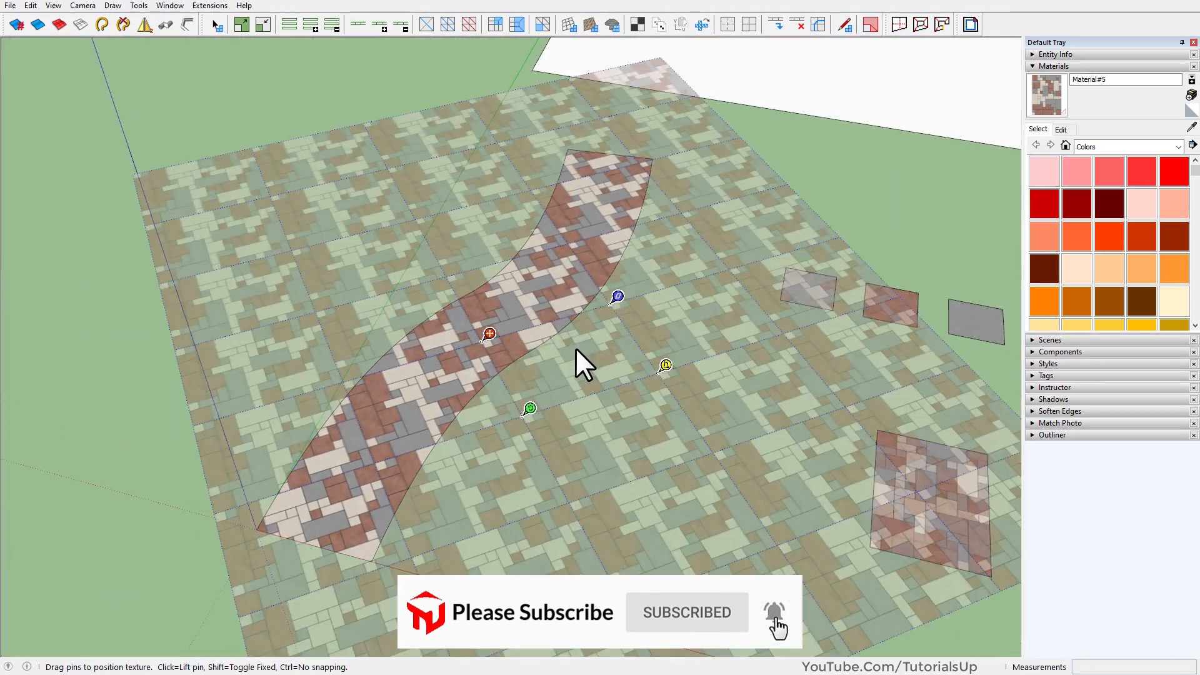
{"action": "scroll", "coordinate": [575, 347], "scroll_direction": "up", "scroll_amount": 3}
{"action": "right_click", "coordinate": [594, 350]}
{"action": "left_click", "coordinate": [616, 357]}
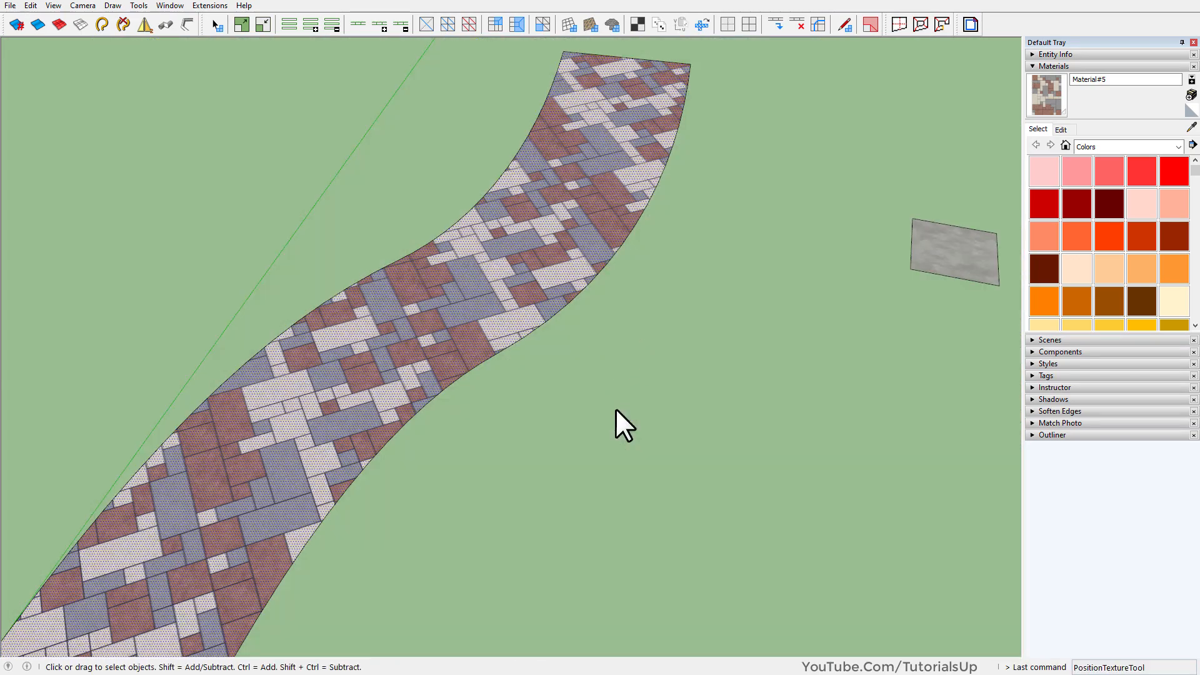
{"action": "left_click", "coordinate": [639, 329]}
- Offset the path's long curved edge on the side facing the material samples outward by 120 mm
{"action": "scroll", "coordinate": [663, 343], "scroll_direction": "down", "scroll_amount": 3}
{"action": "left_click", "coordinate": [581, 335]}
{"action": "left_click", "coordinate": [469, 446]}
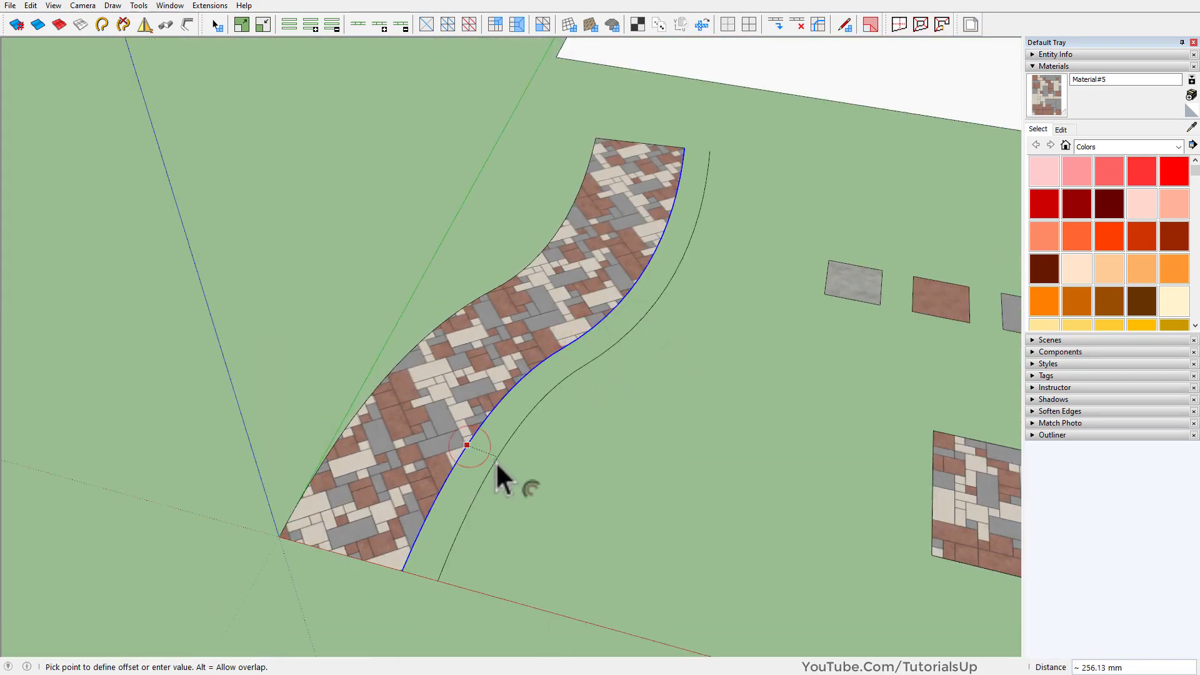
{"action": "left_click", "coordinate": [495, 462]}
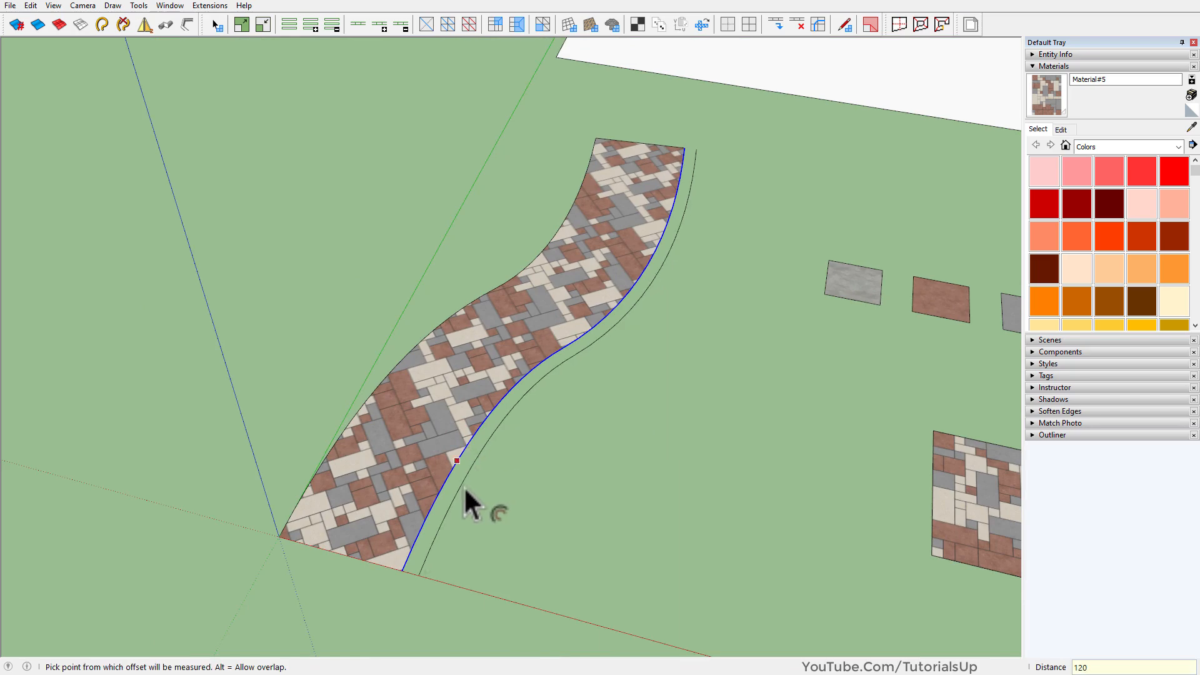
- Close both ends of the offset curve with lines to the path's corners, forming a border strip face
{"action": "scroll", "coordinate": [380, 615], "scroll_direction": "up", "scroll_amount": 3}
{"action": "key", "text": "l"}
{"action": "scroll", "coordinate": [449, 542], "scroll_direction": "up", "scroll_amount": 3}
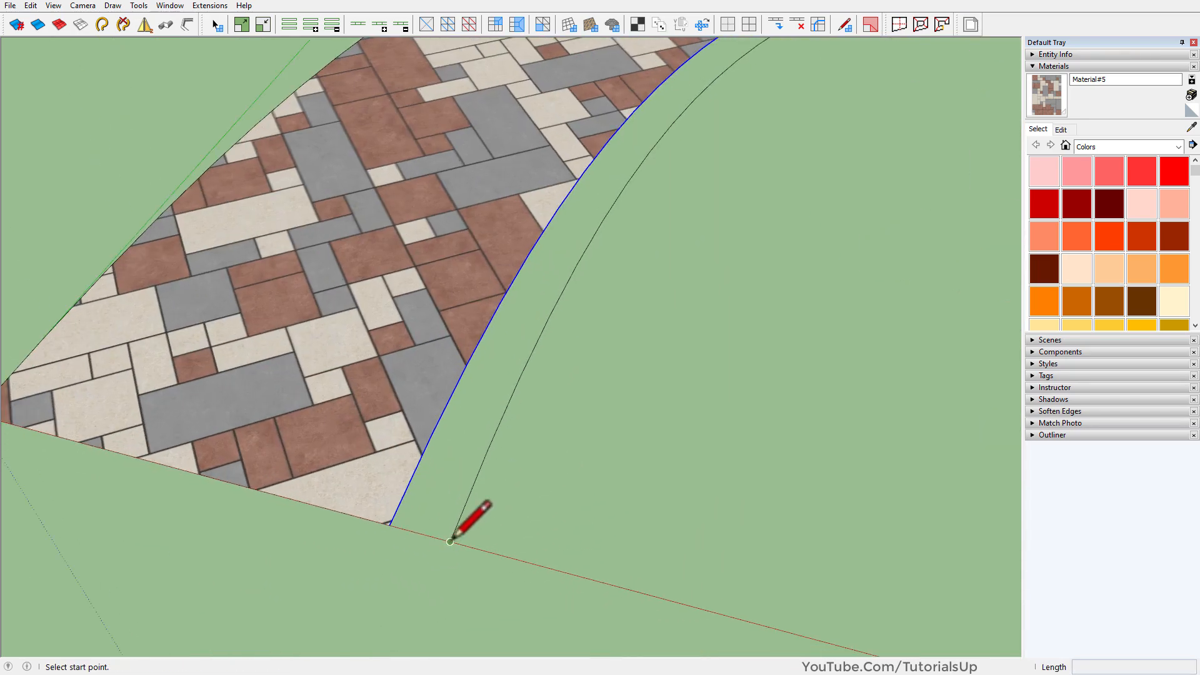
{"action": "left_click", "coordinate": [389, 525]}
{"action": "scroll", "coordinate": [369, 586], "scroll_direction": "down", "scroll_amount": 6}
{"action": "key", "text": "Escape"}
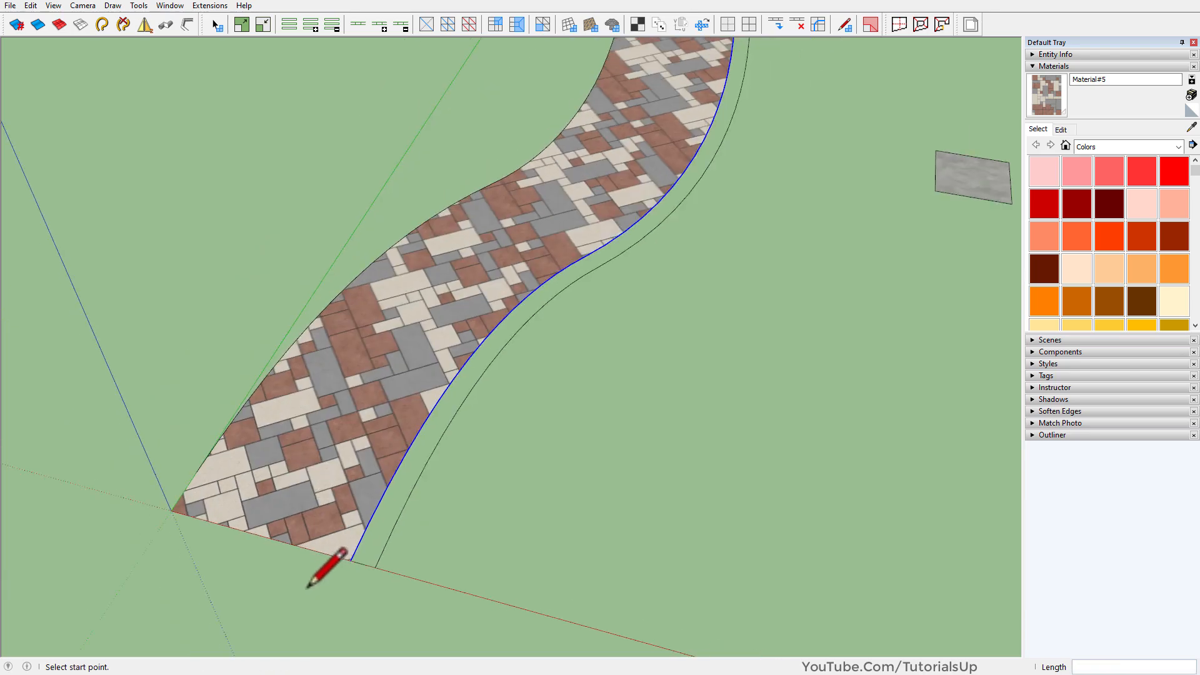
{"action": "scroll", "coordinate": [661, 163], "scroll_direction": "up", "scroll_amount": 5}
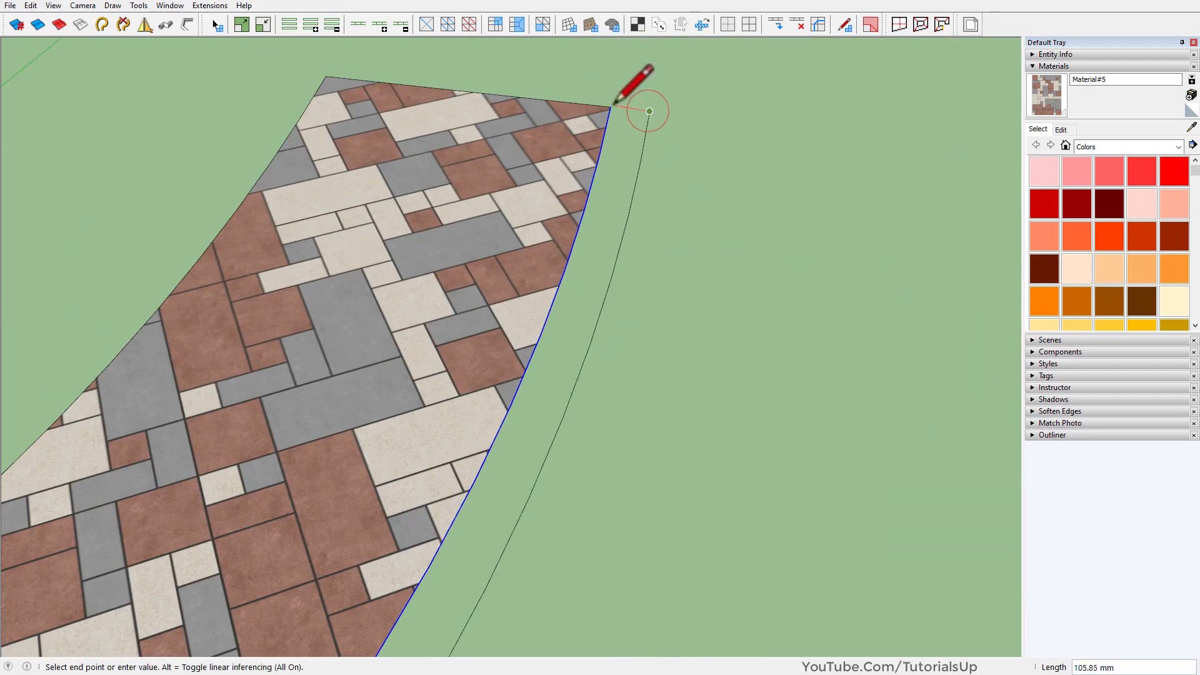
{"action": "left_click", "coordinate": [613, 106]}
{"action": "scroll", "coordinate": [643, 87], "scroll_direction": "down", "scroll_amount": 5}
{"action": "key", "text": "space"}
{"action": "scroll", "coordinate": [693, 123], "scroll_direction": "down", "scroll_amount": 2}
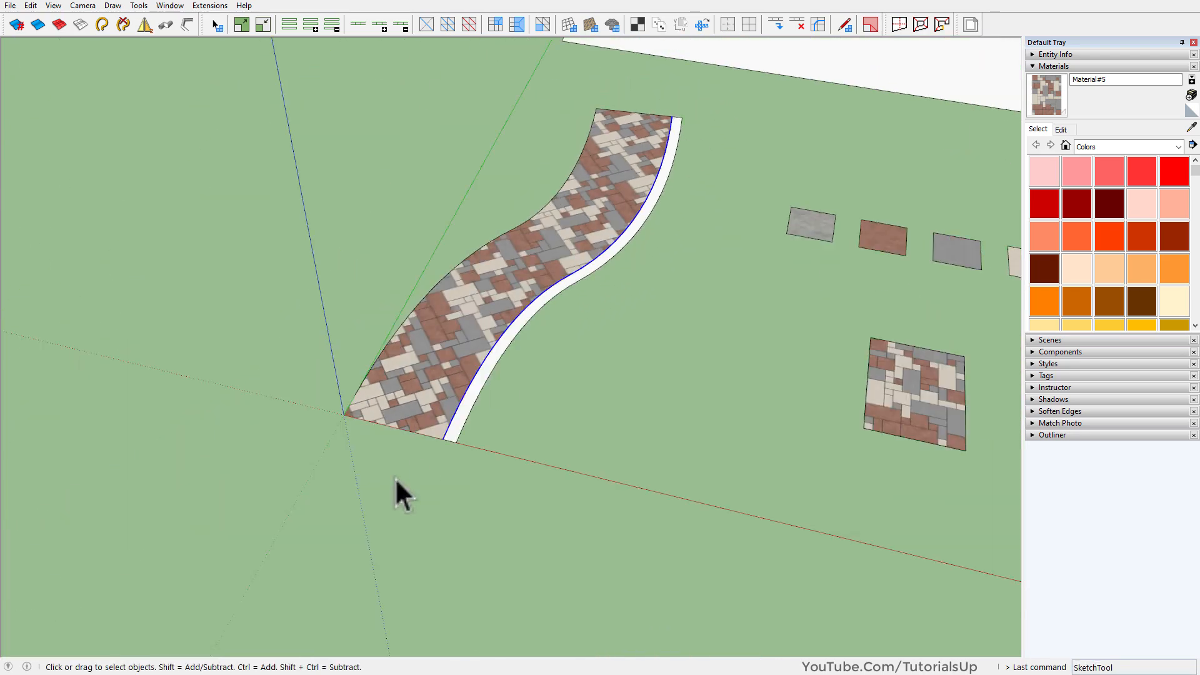
- Move the paved path together with its border strip about 210 mm away from the origin
{"action": "scroll", "coordinate": [416, 463], "scroll_direction": "up", "scroll_amount": 3}
{"action": "scroll", "coordinate": [408, 231], "scroll_direction": "up", "scroll_amount": 3}
{"action": "scroll", "coordinate": [606, 557], "scroll_direction": "up", "scroll_amount": 3}
{"action": "middle_click_drag", "start_coordinate": [606, 556], "coordinate": [437, 496]}
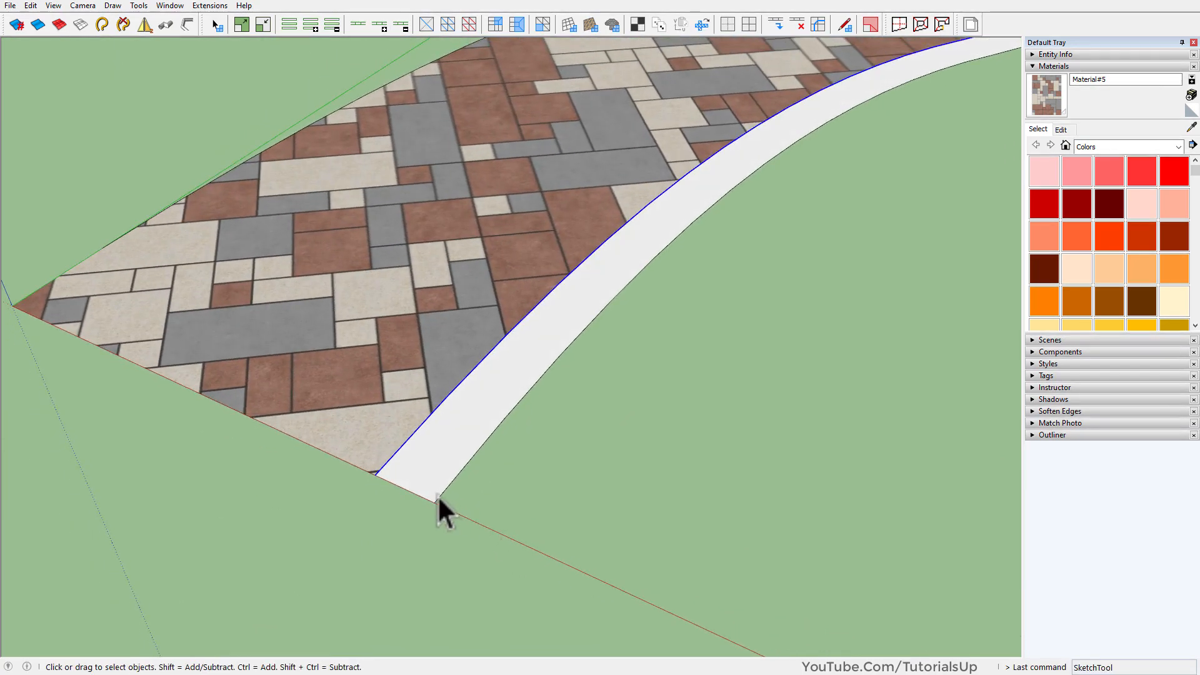
{"action": "triple_click", "coordinate": [437, 476]}
{"action": "key", "text": "m"}
{"action": "left_click", "coordinate": [385, 536]}
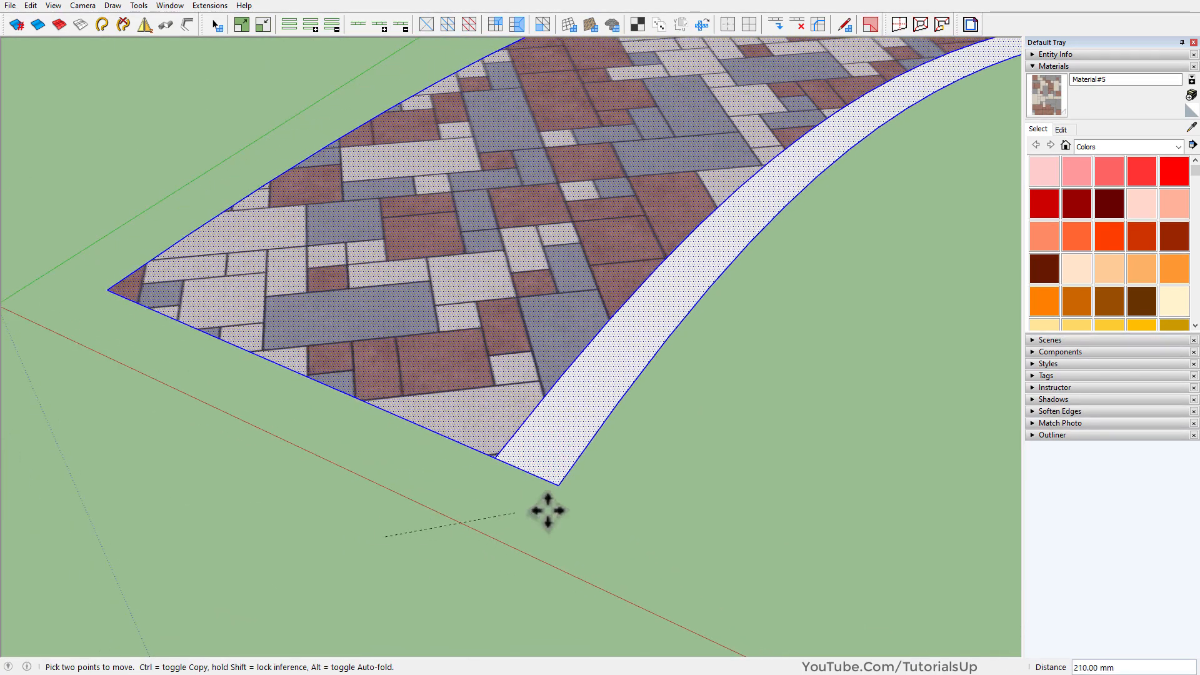
{"action": "key", "text": "space"}
{"action": "left_click", "coordinate": [822, 564]}
- Split the border strip face into quads along the curve with Split Sausage, using its short end edge as the seed
{"action": "scroll", "coordinate": [742, 449], "scroll_direction": "up", "scroll_amount": 3}
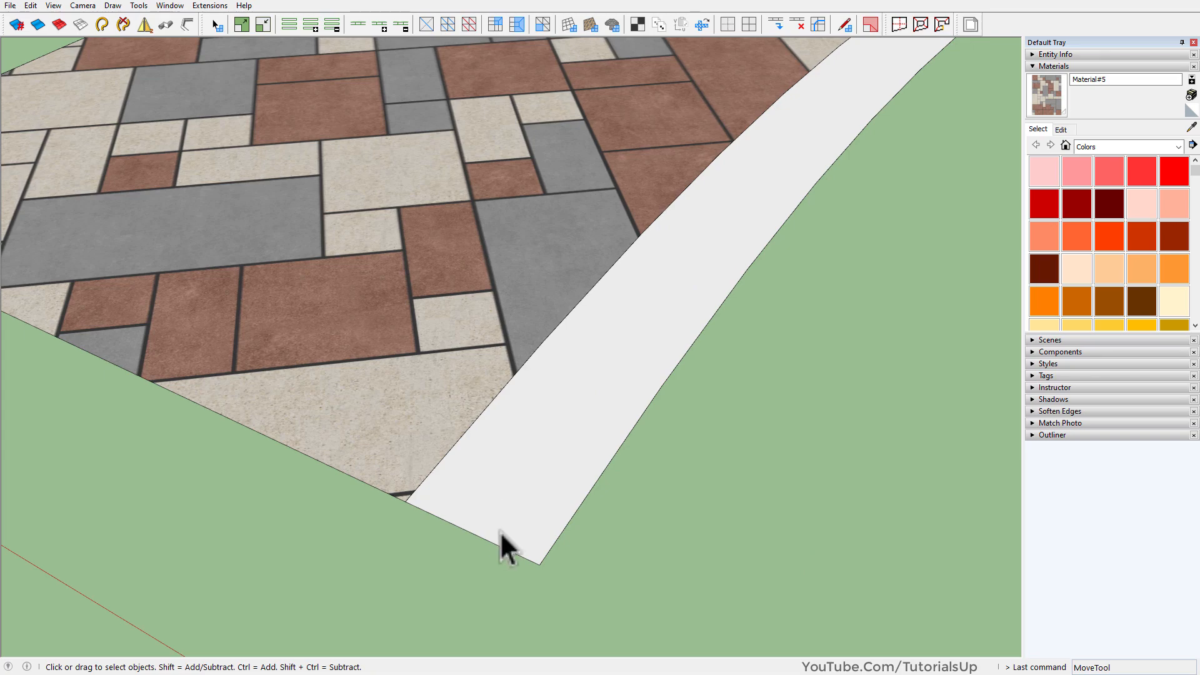
{"action": "left_click", "coordinate": [478, 538]}
{"action": "scroll", "coordinate": [360, 513], "scroll_direction": "down", "scroll_amount": 2}
{"action": "left_click", "coordinate": [490, 435], "text": "shift"}
{"action": "scroll", "coordinate": [519, 464], "scroll_direction": "down", "scroll_amount": 2}
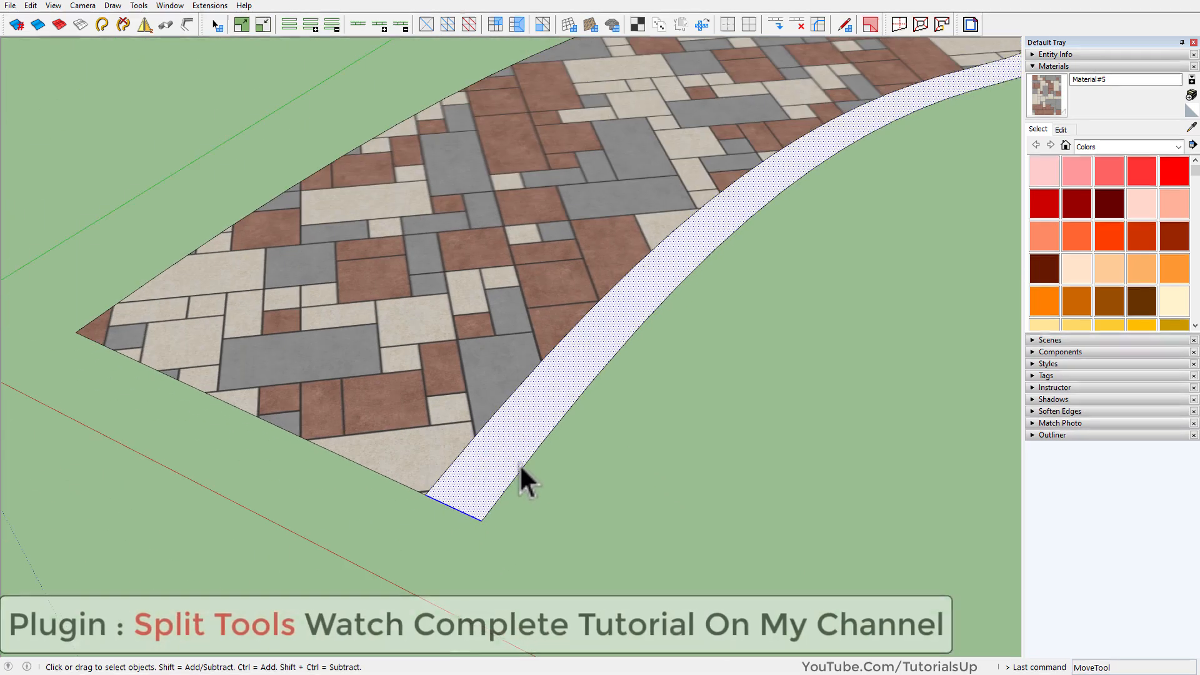
{"action": "left_click", "coordinate": [938, 28]}
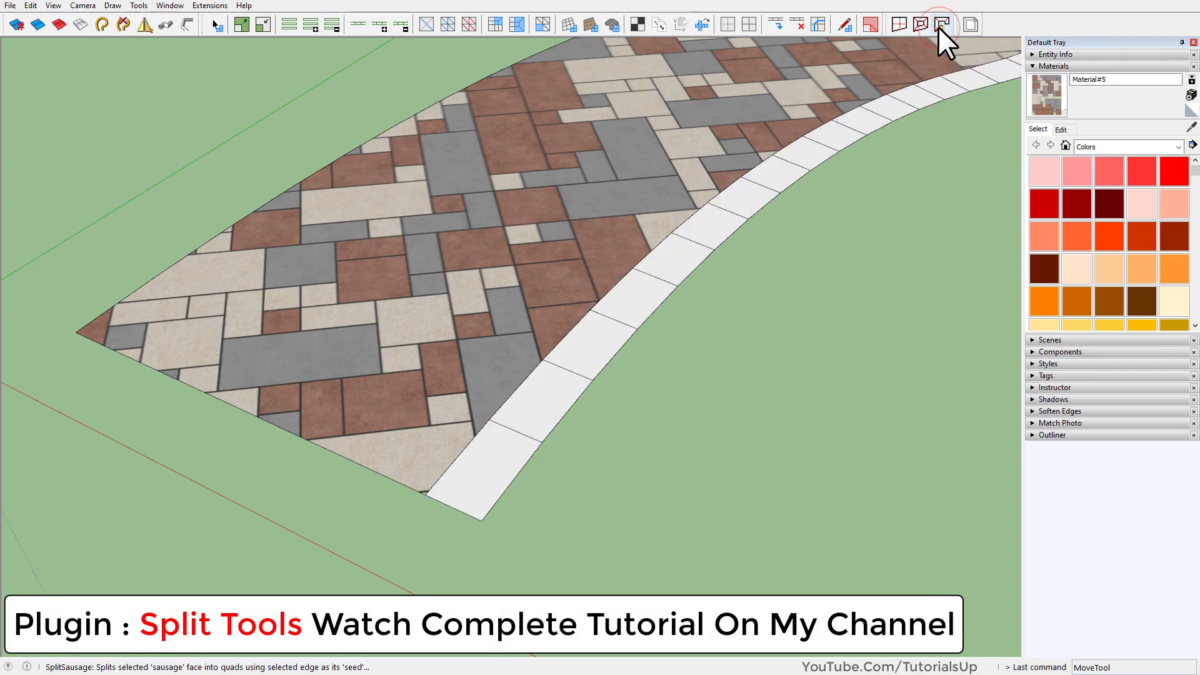
- Examine the divisions of the border strip along the whole curved path
{"action": "middle_click_drag", "start_coordinate": [583, 344], "coordinate": [564, 445]}
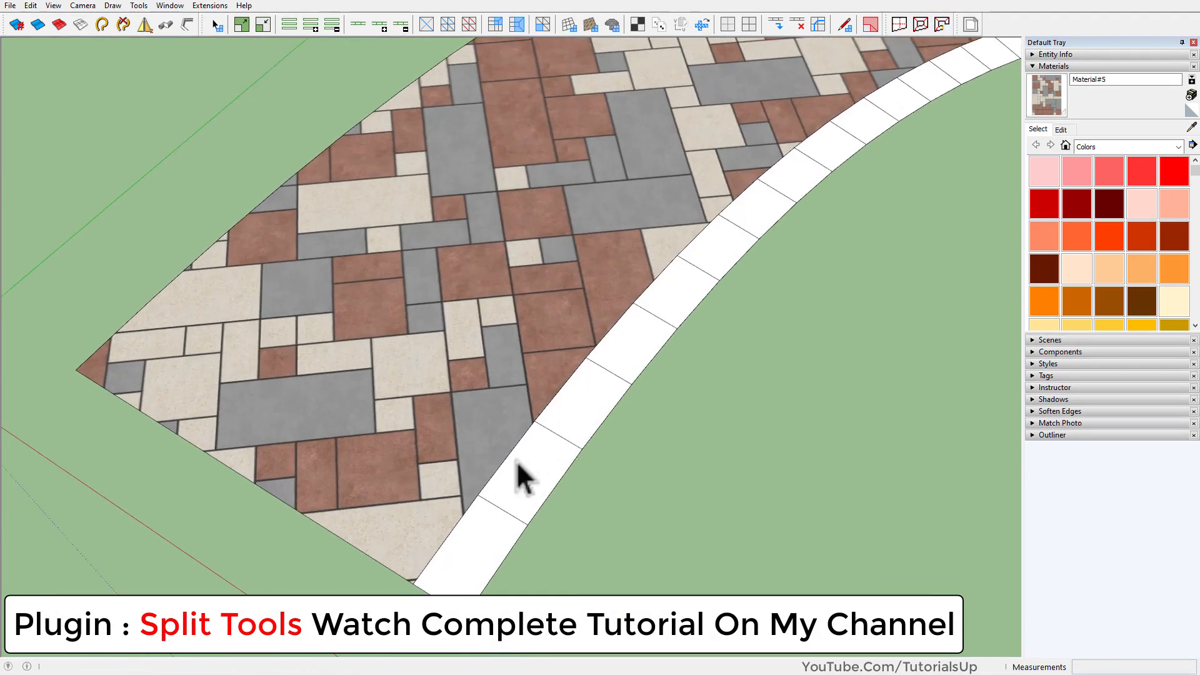
{"action": "scroll", "coordinate": [148, 549], "scroll_direction": "down", "scroll_amount": 4}
{"action": "scroll", "coordinate": [691, 218], "scroll_direction": "up", "scroll_amount": 3}
{"action": "middle_click_drag", "start_coordinate": [624, 325], "coordinate": [669, 246]}
{"action": "scroll", "coordinate": [669, 246], "scroll_direction": "down", "scroll_amount": 3}
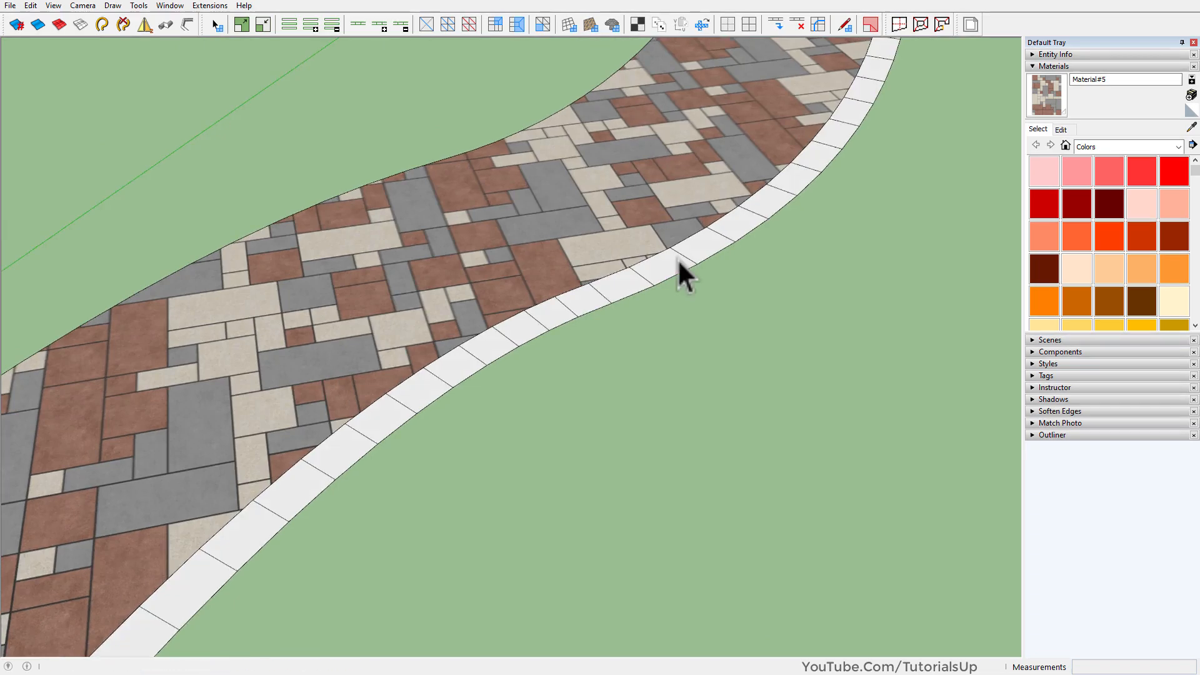
{"action": "scroll", "coordinate": [92, 440], "scroll_direction": "down", "scroll_amount": 6}
{"action": "scroll", "coordinate": [588, 286], "scroll_direction": "up", "scroll_amount": 4}
{"action": "scroll", "coordinate": [138, 280], "scroll_direction": "down", "scroll_amount": 2}
- Copy the side edge of the cloudy gray material sample inward by about 12 mm, marking off a narrow strip
{"action": "middle_click_drag", "start_coordinate": [477, 375], "coordinate": [465, 424]}
{"action": "scroll", "coordinate": [383, 312], "scroll_direction": "up", "scroll_amount": 6}
{"action": "left_click", "coordinate": [550, 403]}
{"action": "scroll", "coordinate": [550, 431], "scroll_direction": "up", "scroll_amount": 3}
{"action": "key", "text": "m"}
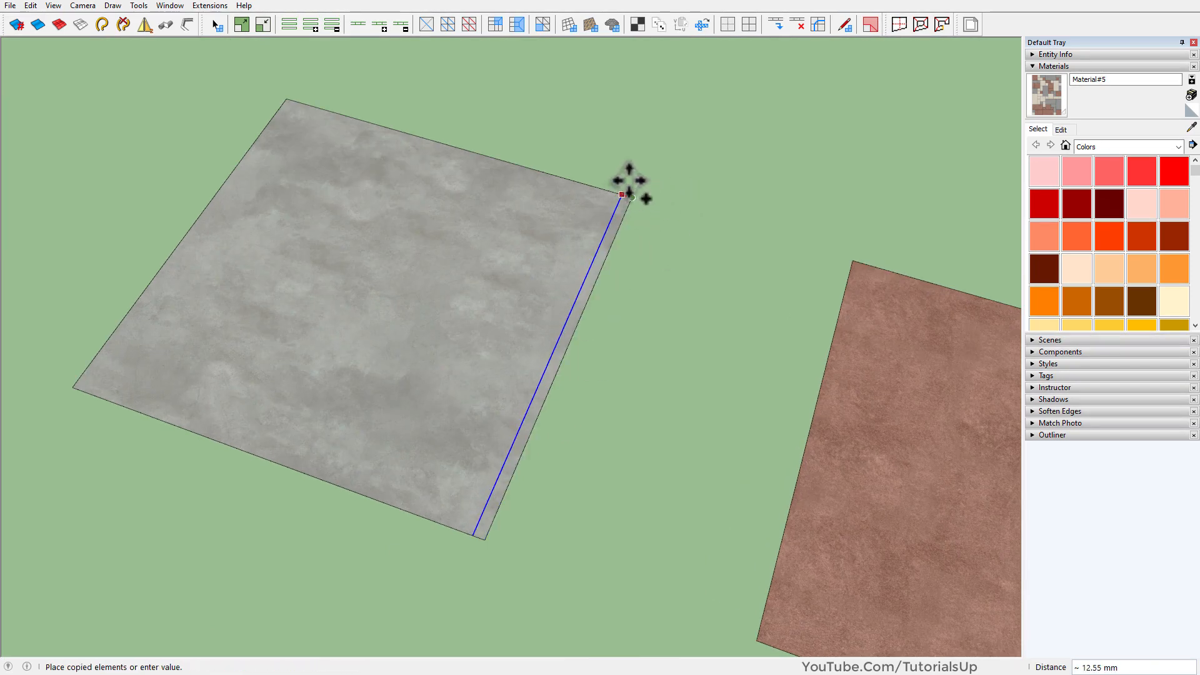
- Sample the dark Color M07 material and paint the narrow strip on the gray sample with it
{"action": "key", "text": "b"}
{"action": "scroll", "coordinate": [375, 276], "scroll_direction": "down", "scroll_amount": 6}
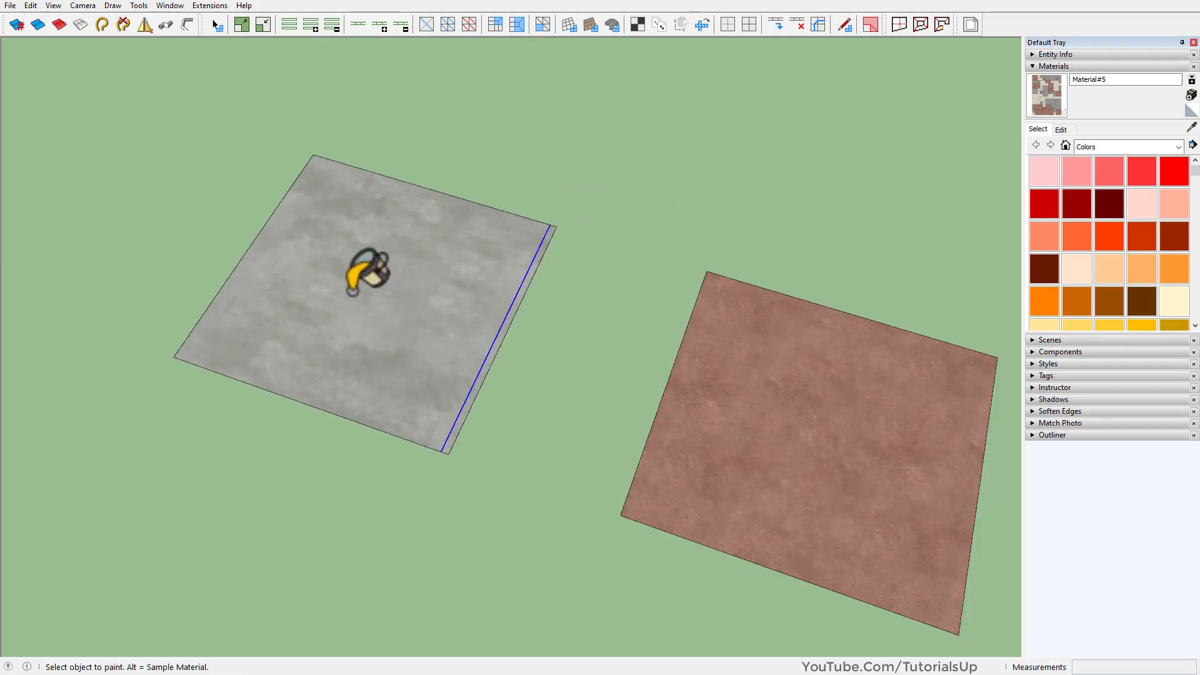
{"action": "key", "text": "alt"}
{"action": "left_click", "coordinate": [959, 478], "text": "alt"}
{"action": "scroll", "coordinate": [255, 275], "scroll_direction": "up", "scroll_amount": 8}
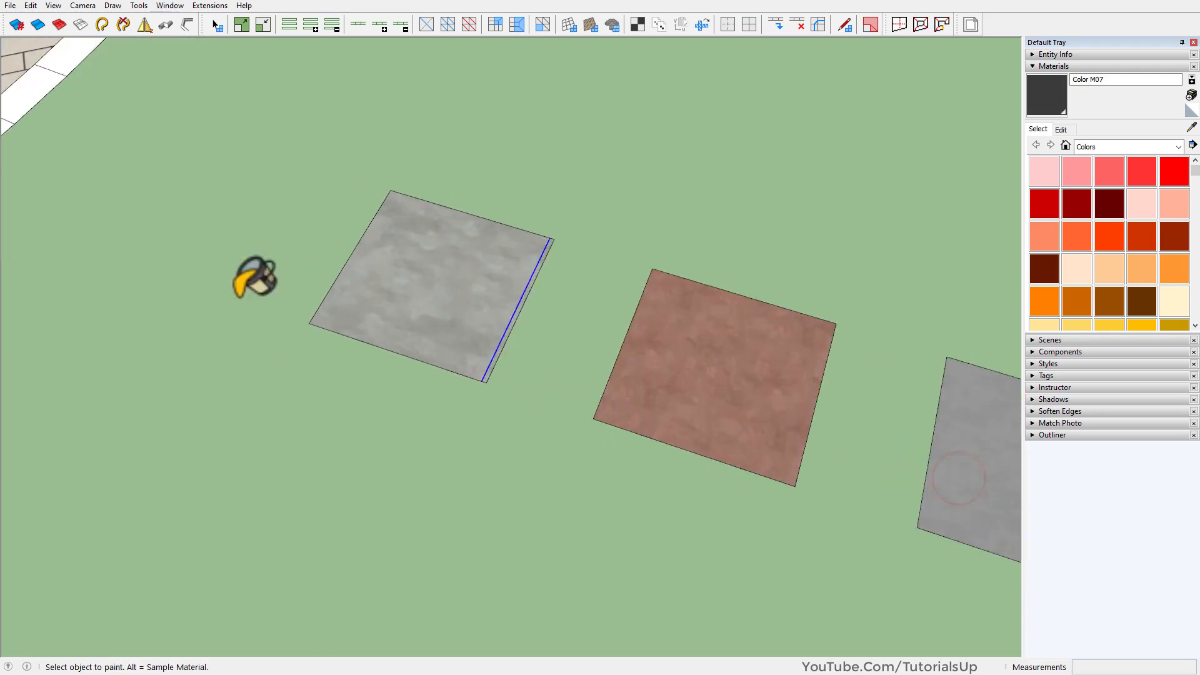
{"action": "left_click", "coordinate": [623, 353]}
{"action": "scroll", "coordinate": [643, 375], "scroll_direction": "down", "scroll_amount": 1}
- Combine the textures of the gray sample face and its dark strip into one material, erasing the edge between them
{"action": "key", "text": "space"}
{"action": "triple_click", "coordinate": [549, 376]}
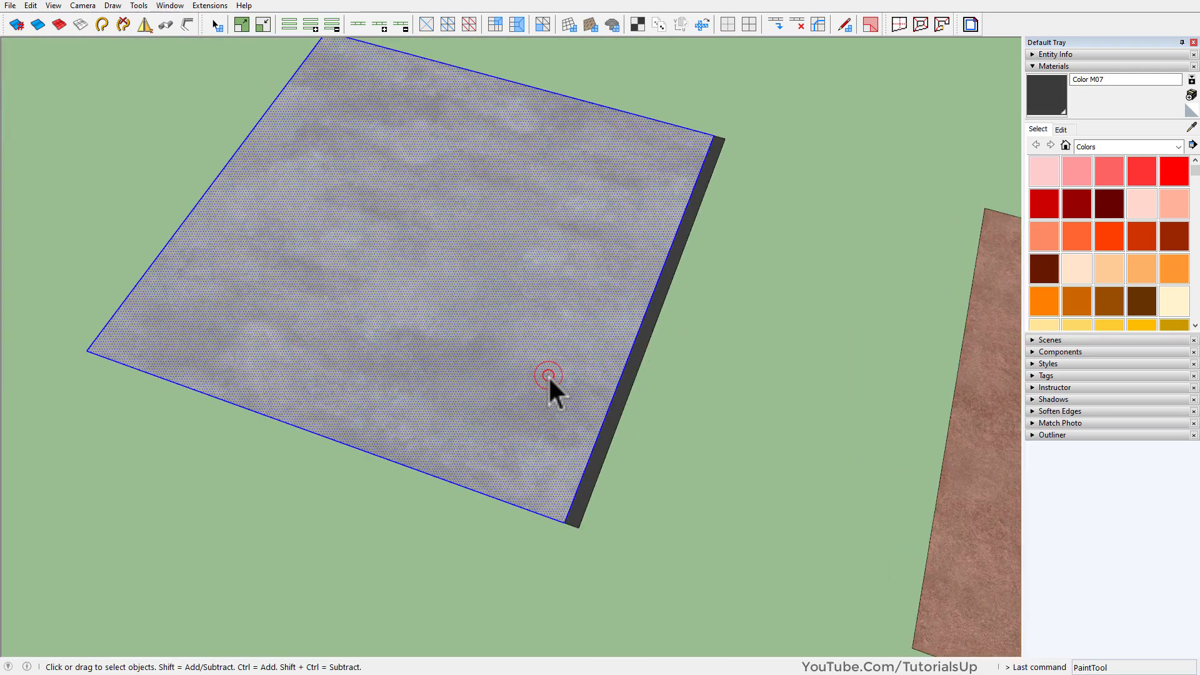
{"action": "right_click", "coordinate": [546, 373]}
{"action": "left_click", "coordinate": [639, 233]}
{"action": "left_click", "coordinate": [552, 369]}
{"action": "left_click", "coordinate": [682, 413]}
- Sample the combined gray texture with its dark joint as the current paint material
{"action": "key", "text": "b"}
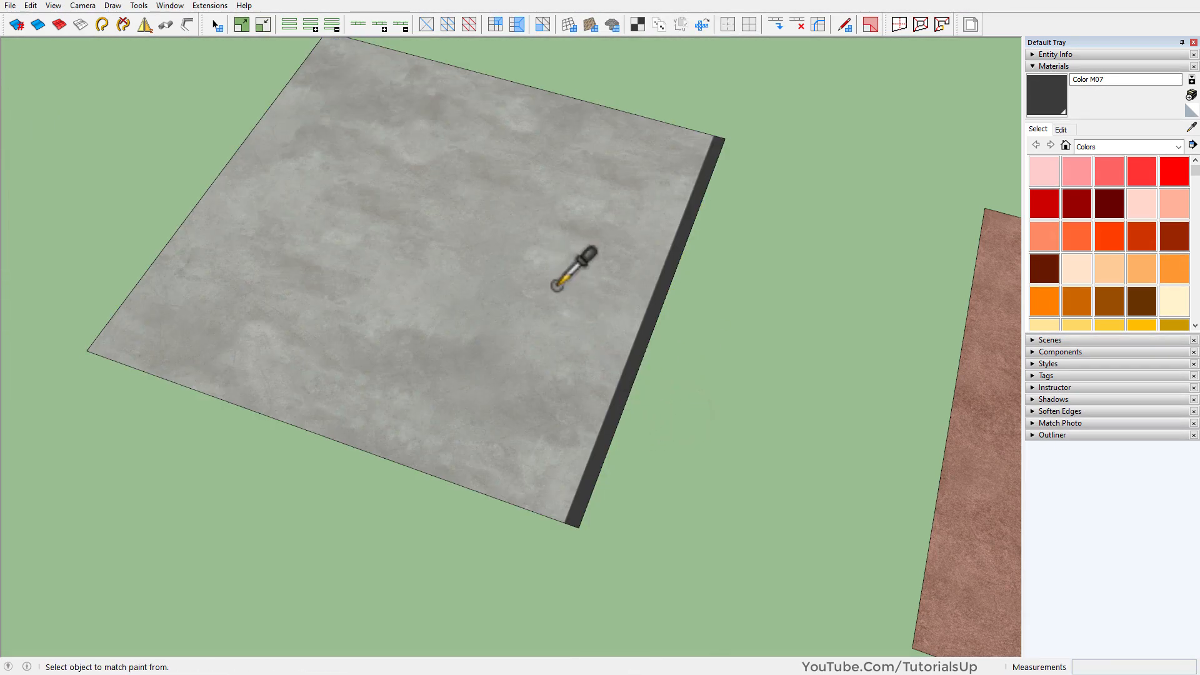
{"action": "scroll", "coordinate": [874, 429], "scroll_direction": "down", "scroll_amount": 10}
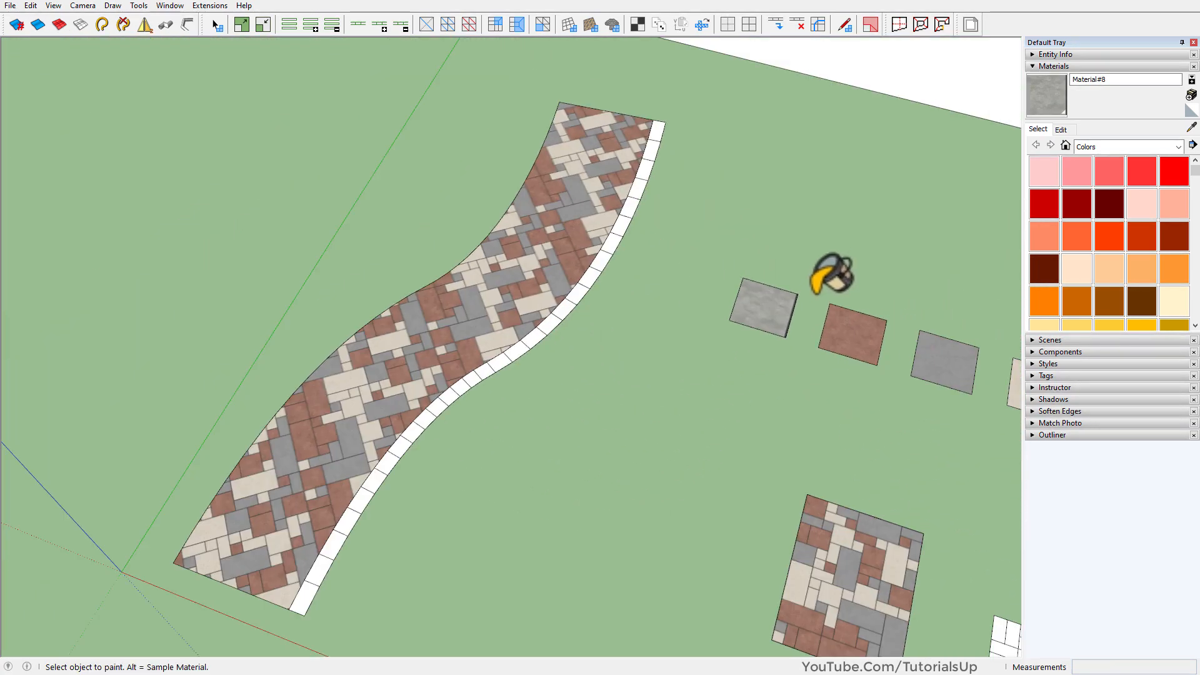
{"action": "scroll", "coordinate": [812, 291], "scroll_direction": "down", "scroll_amount": 2}
{"action": "scroll", "coordinate": [403, 453], "scroll_direction": "up", "scroll_amount": 5}
{"action": "mouse_move", "coordinate": [407, 440]}
{"action": "middle_mouse_down"}
{"action": "mouse_move", "coordinate": [436, 369]}
{"action": "mouse_move", "coordinate": [510, 335]}
{"action": "middle_mouse_up"}
{"action": "scroll", "coordinate": [514, 332], "scroll_direction": "down", "scroll_amount": 4}
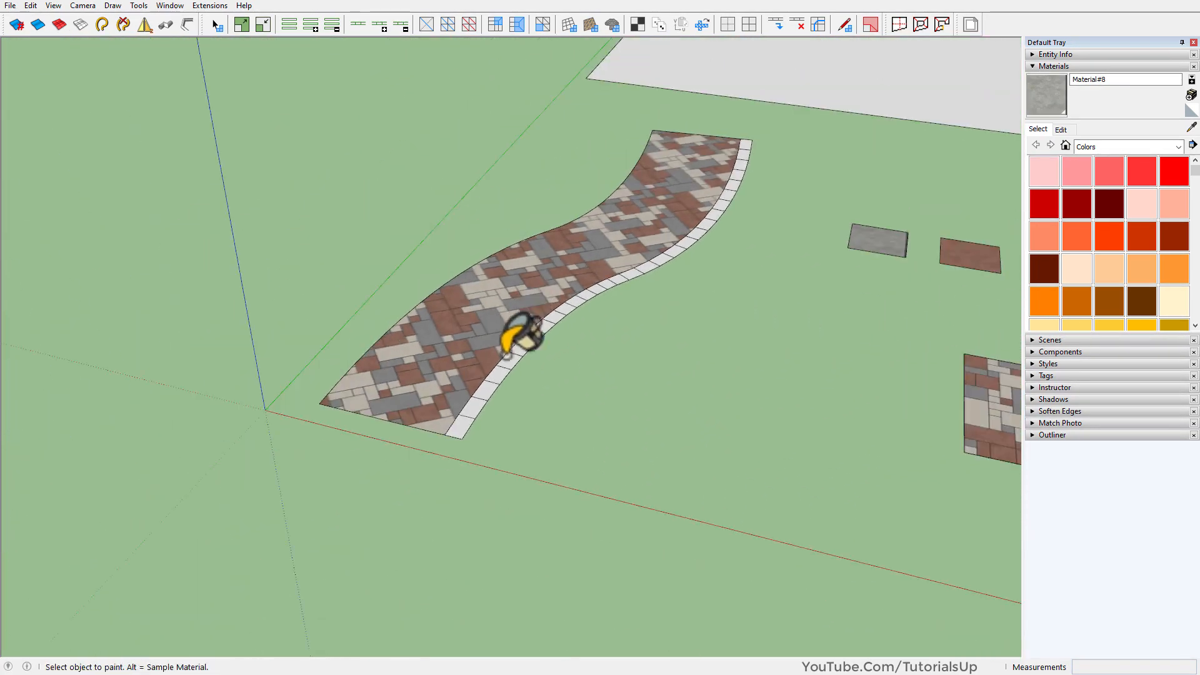
{"action": "scroll", "coordinate": [462, 431], "scroll_direction": "up", "scroll_amount": 4}
{"action": "key", "text": "space"}
- UV-map the combined gray material along the quad border strip, with its outer end corner as origin and the long edge as U direction
{"action": "scroll", "coordinate": [546, 337], "scroll_direction": "up", "scroll_amount": 3}
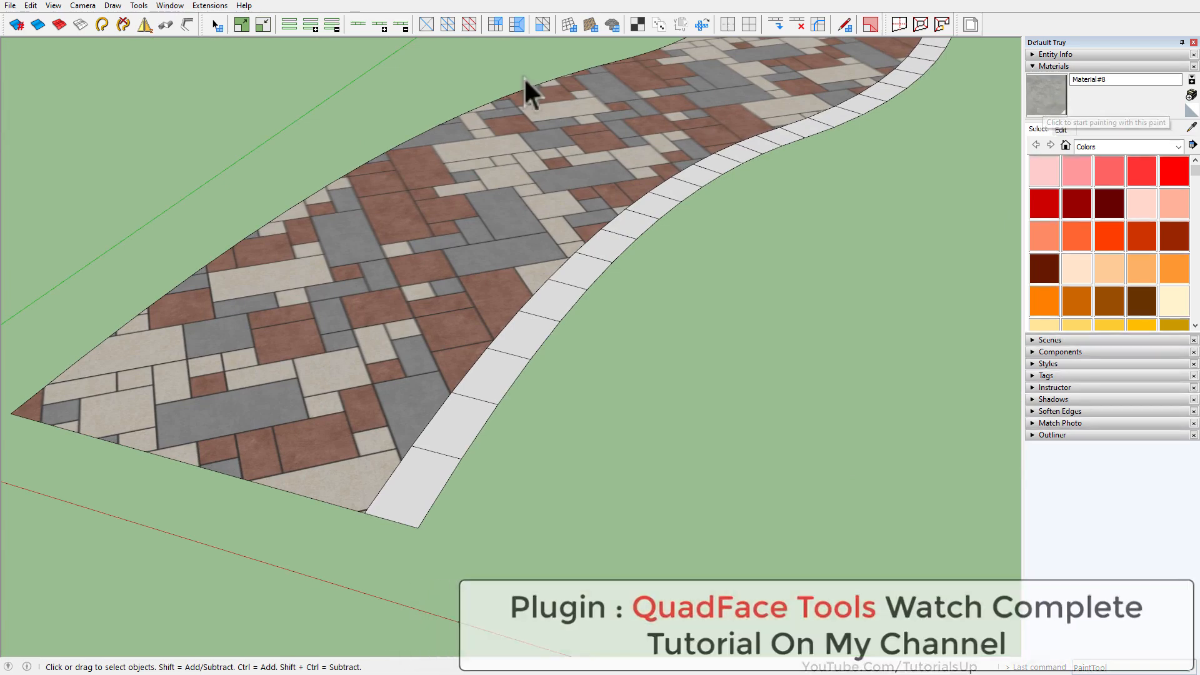
{"action": "left_click", "coordinate": [639, 26]}
{"action": "scroll", "coordinate": [417, 513], "scroll_direction": "up", "scroll_amount": 2}
{"action": "scroll", "coordinate": [418, 512], "scroll_direction": "up", "scroll_amount": 3}
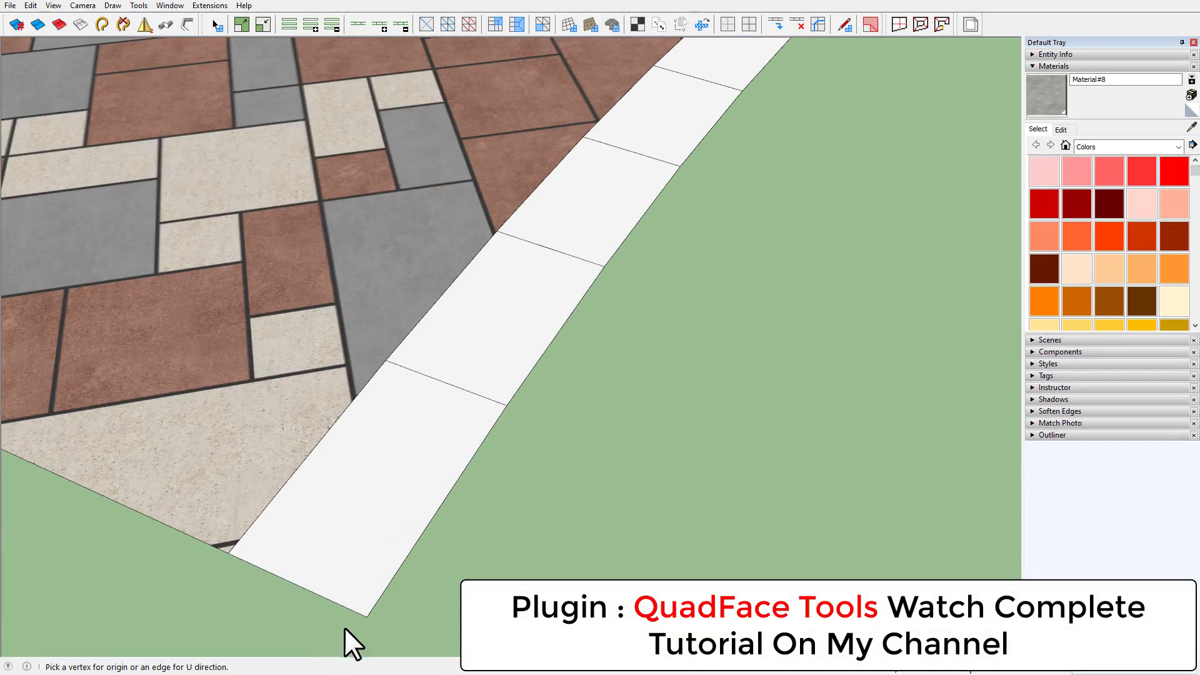
{"action": "left_click", "coordinate": [365, 615]}
{"action": "left_click", "coordinate": [408, 556]}
{"action": "left_click", "coordinate": [339, 601]}
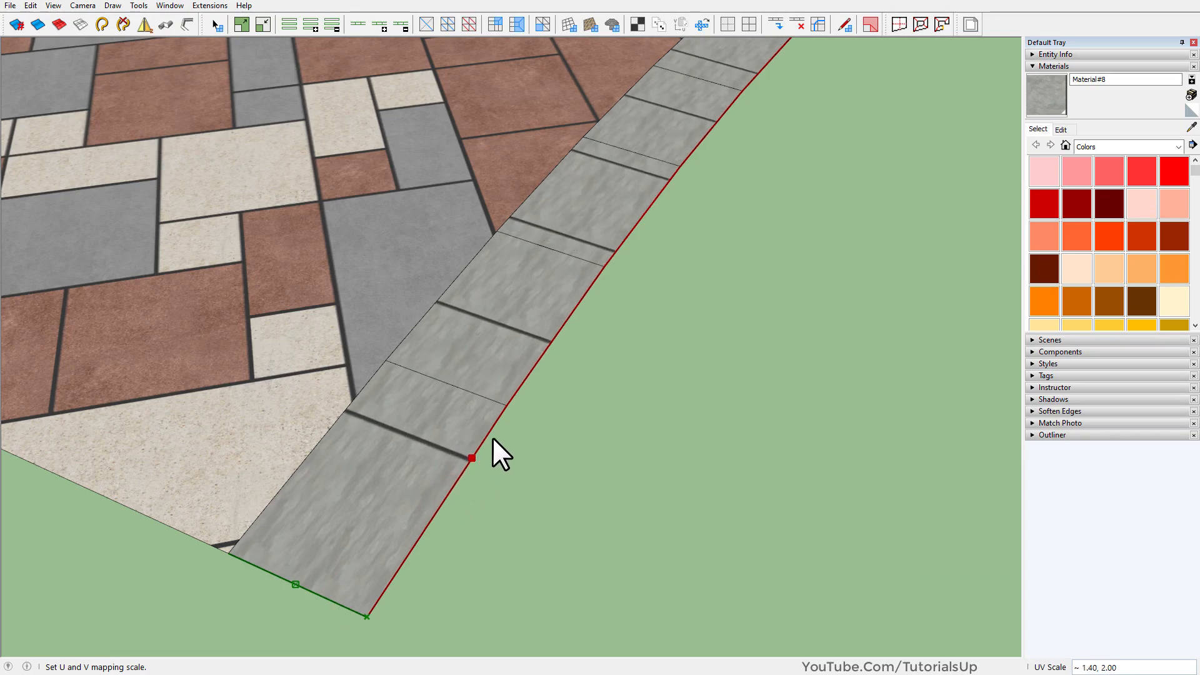
{"action": "left_click", "coordinate": [437, 500]}
{"action": "middle_click_drag", "start_coordinate": [441, 500], "coordinate": [522, 433]}
{"action": "scroll", "coordinate": [749, 123], "scroll_direction": "up", "scroll_amount": 3}
{"action": "middle_click_drag", "start_coordinate": [749, 123], "coordinate": [590, 111]}
{"action": "scroll", "coordinate": [565, 349], "scroll_direction": "down", "scroll_amount": 8}
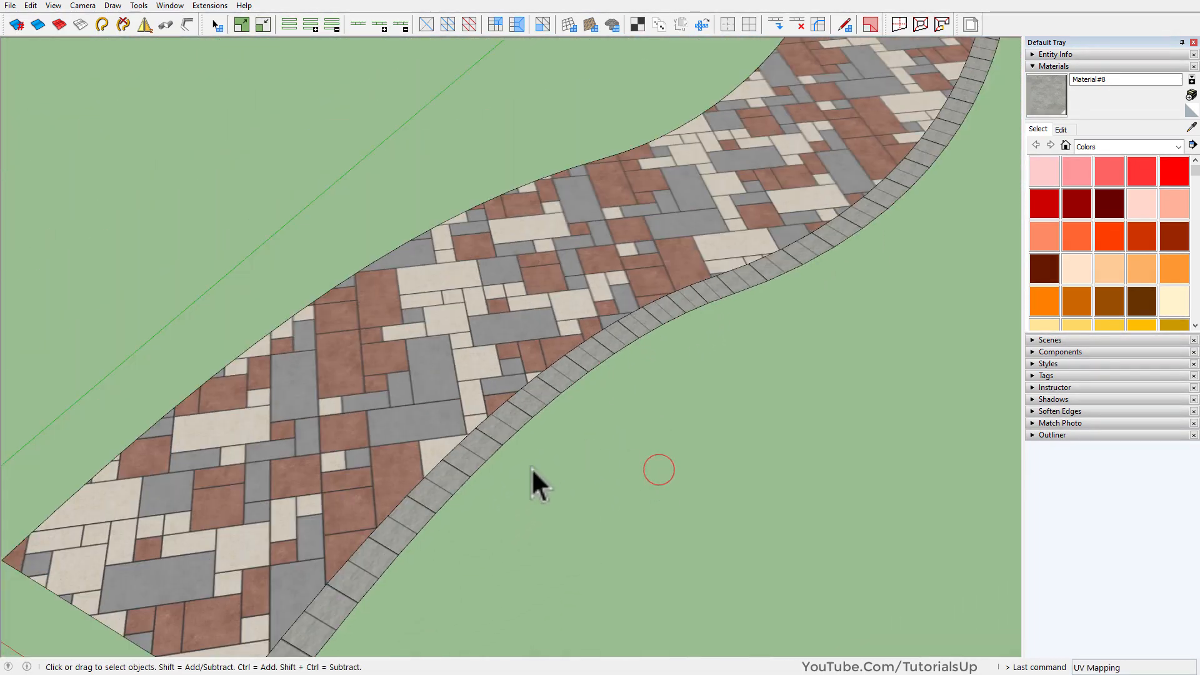
- Offset the path's remaining long curved edge, on the side facing the green axis, outward by 120 mm
{"action": "scroll", "coordinate": [531, 468], "scroll_direction": "down", "scroll_amount": 4}
{"action": "middle_click_drag", "start_coordinate": [533, 464], "coordinate": [581, 431]}
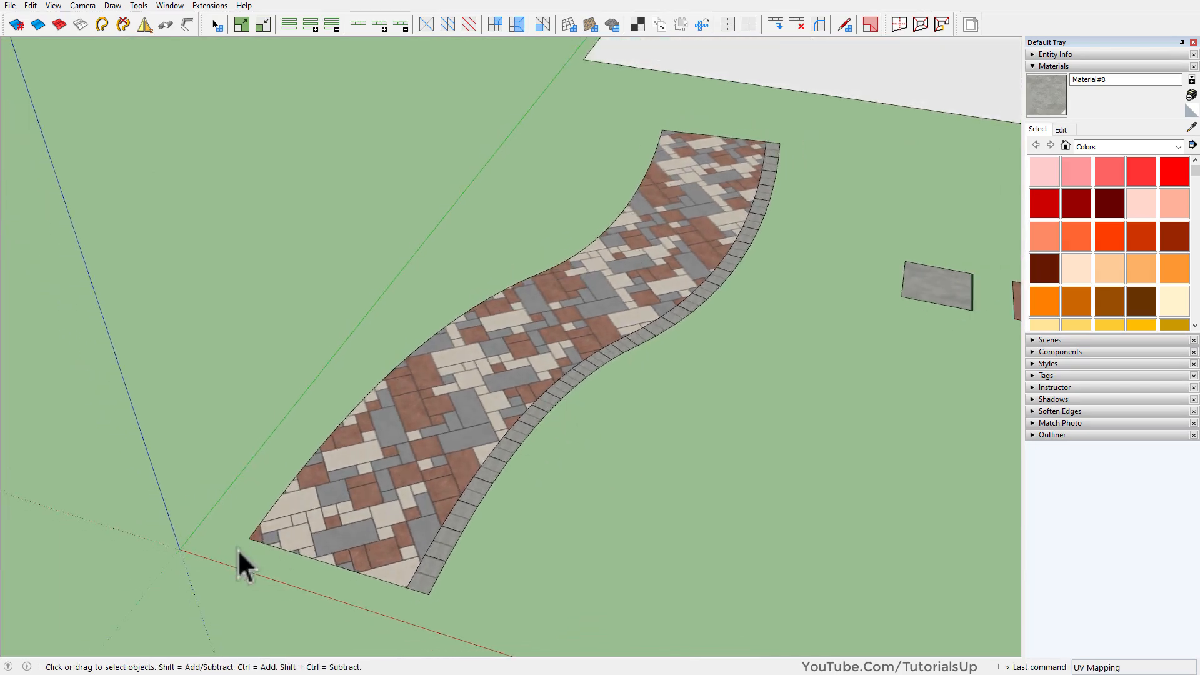
{"action": "scroll", "coordinate": [238, 549], "scroll_direction": "up", "scroll_amount": 4}
{"action": "middle_click_drag", "start_coordinate": [240, 550], "coordinate": [321, 558]}
{"action": "left_click", "coordinate": [304, 501]}
{"action": "type", "text": "120"}
{"action": "key", "text": "Return"}
- Close both ends of the new offset curve with lines to the path's corners, forming the second border strip face
{"action": "key", "text": "l"}
{"action": "left_click", "coordinate": [230, 556]}
{"action": "scroll", "coordinate": [237, 551], "scroll_direction": "down", "scroll_amount": 3}
{"action": "scroll", "coordinate": [659, 120], "scroll_direction": "up", "scroll_amount": 3}
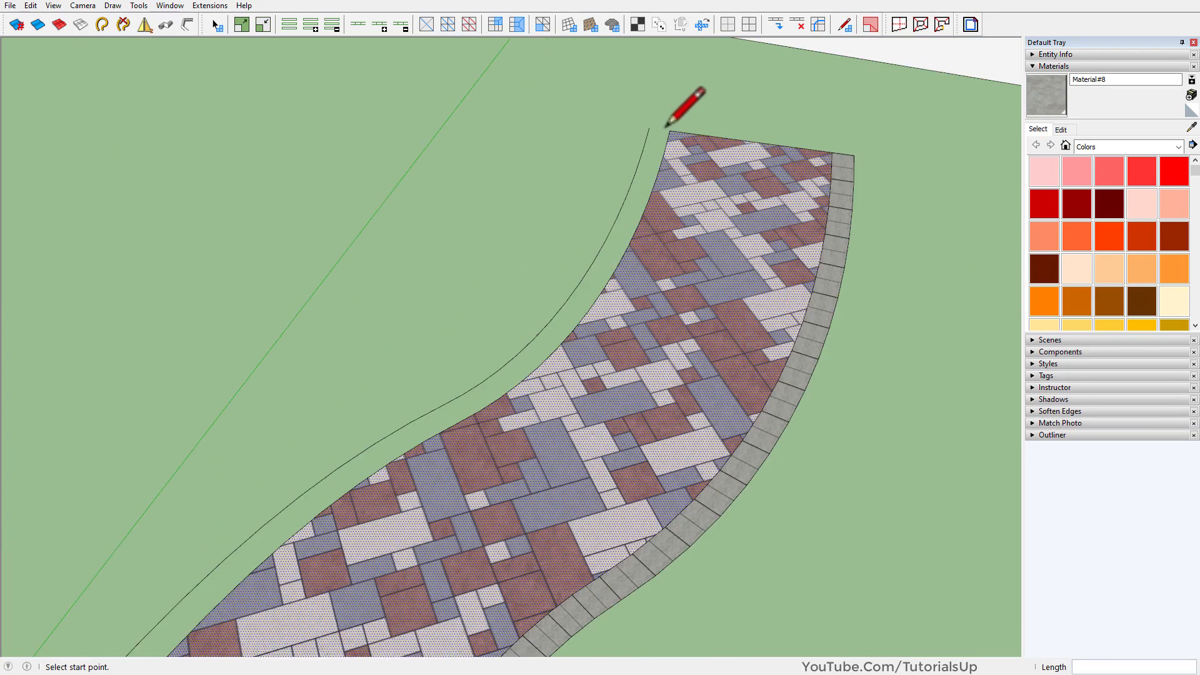
{"action": "left_click", "coordinate": [649, 127]}
{"action": "key", "text": "space"}
{"action": "left_click", "coordinate": [758, 91]}
- Split the second border strip into quads along its length, using its short end edge as the seed
{"action": "scroll", "coordinate": [775, 75], "scroll_direction": "down", "scroll_amount": 3}
{"action": "scroll", "coordinate": [356, 544], "scroll_direction": "up", "scroll_amount": 5}
{"action": "left_click", "coordinate": [336, 500]}
{"action": "left_click", "coordinate": [371, 471], "text": "ctrl"}
{"action": "left_click", "coordinate": [898, 24]}
- UV-map the combined gray material along the second border strip, starting from its end corner near the origin
{"action": "scroll", "coordinate": [329, 509], "scroll_direction": "up", "scroll_amount": 4}
{"action": "left_click", "coordinate": [337, 535]}
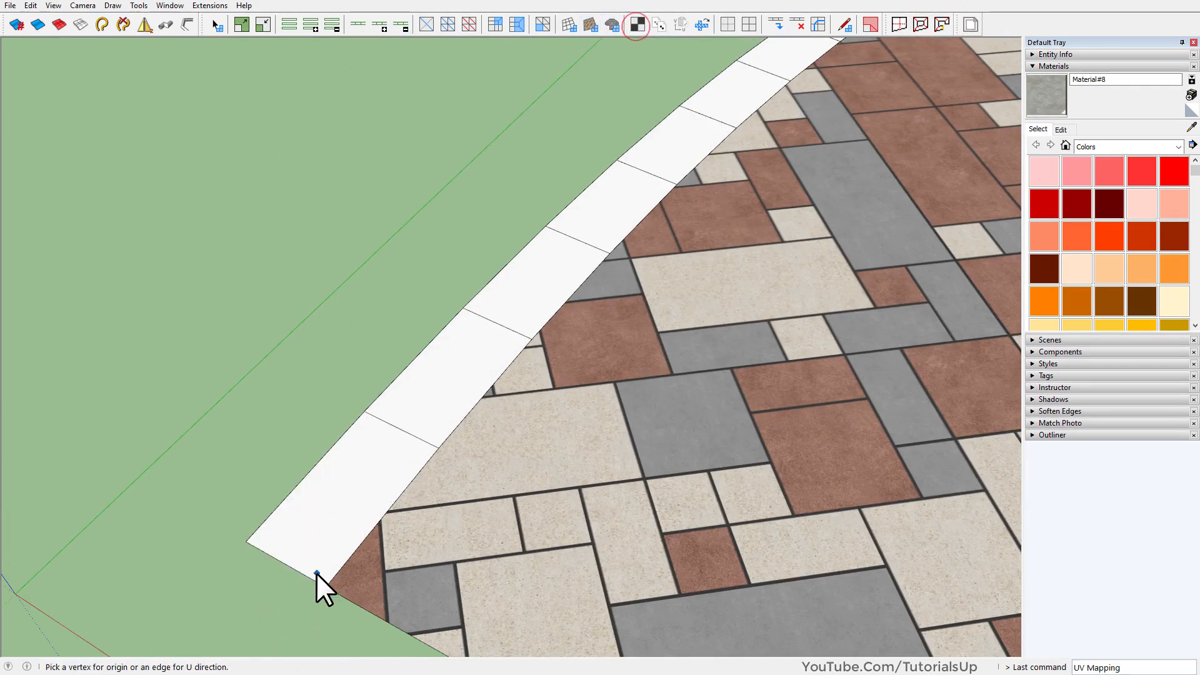
{"action": "left_click", "coordinate": [351, 549]}
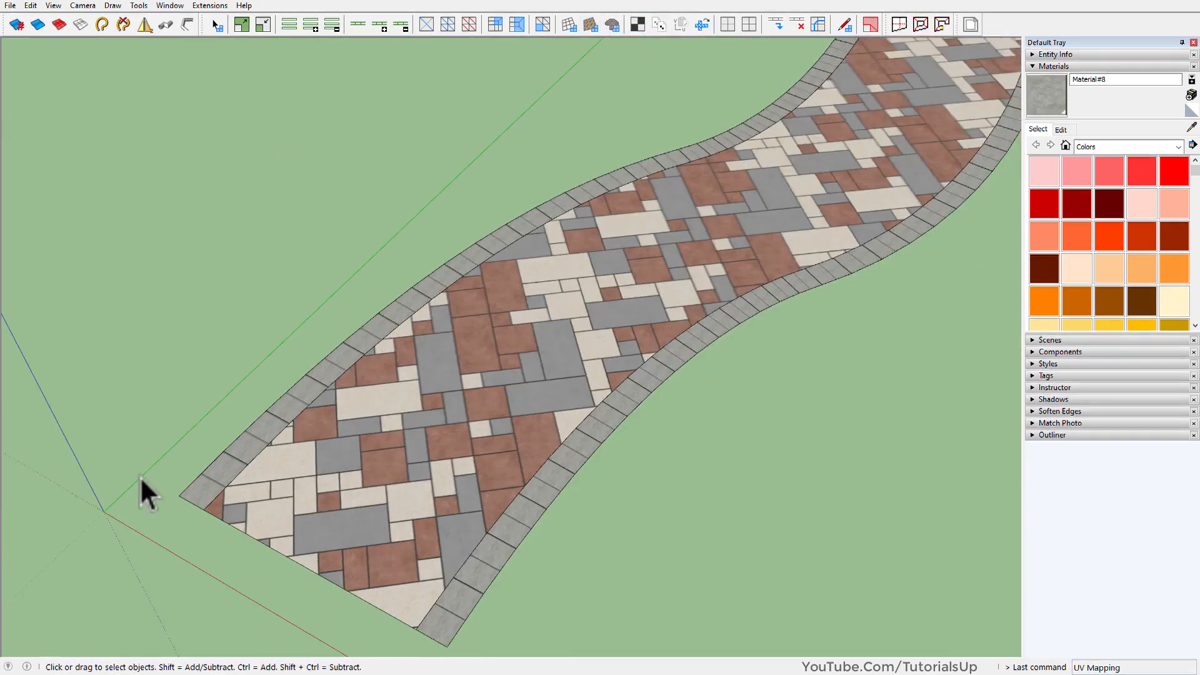
- Inspect the paved path and the stone courses of both borders from several angles
{"action": "scroll", "coordinate": [140, 476], "scroll_direction": "down", "scroll_amount": 1}
{"action": "middle_click_drag", "start_coordinate": [310, 491], "coordinate": [363, 544]}
{"action": "scroll", "coordinate": [398, 609], "scroll_direction": "down", "scroll_amount": 2}
{"action": "scroll", "coordinate": [675, 416], "scroll_direction": "up", "scroll_amount": 2}
{"action": "scroll", "coordinate": [541, 500], "scroll_direction": "up", "scroll_amount": 3}
{"action": "middle_click_drag", "start_coordinate": [542, 507], "coordinate": [710, 392]}
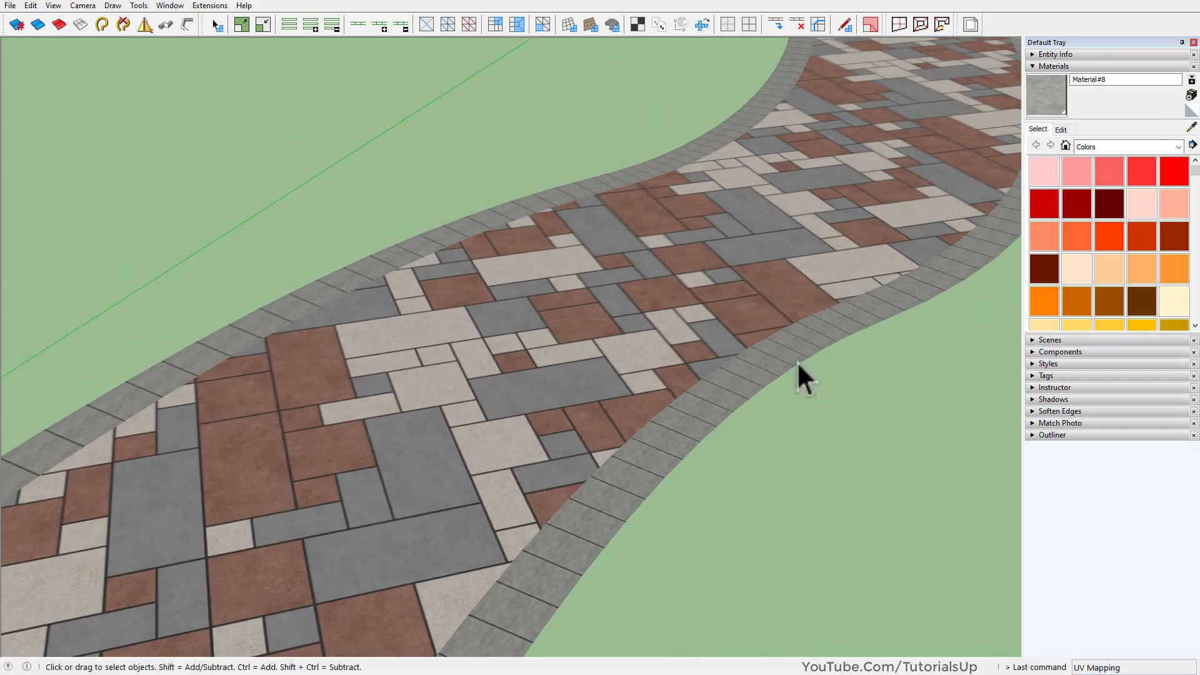
{"action": "scroll", "coordinate": [710, 392], "scroll_direction": "up", "scroll_amount": 2}
{"action": "scroll", "coordinate": [955, 215], "scroll_direction": "up", "scroll_amount": 2}
{"action": "middle_click_drag", "start_coordinate": [938, 244], "coordinate": [971, 458]}
{"action": "scroll", "coordinate": [774, 392], "scroll_direction": "down", "scroll_amount": 4}
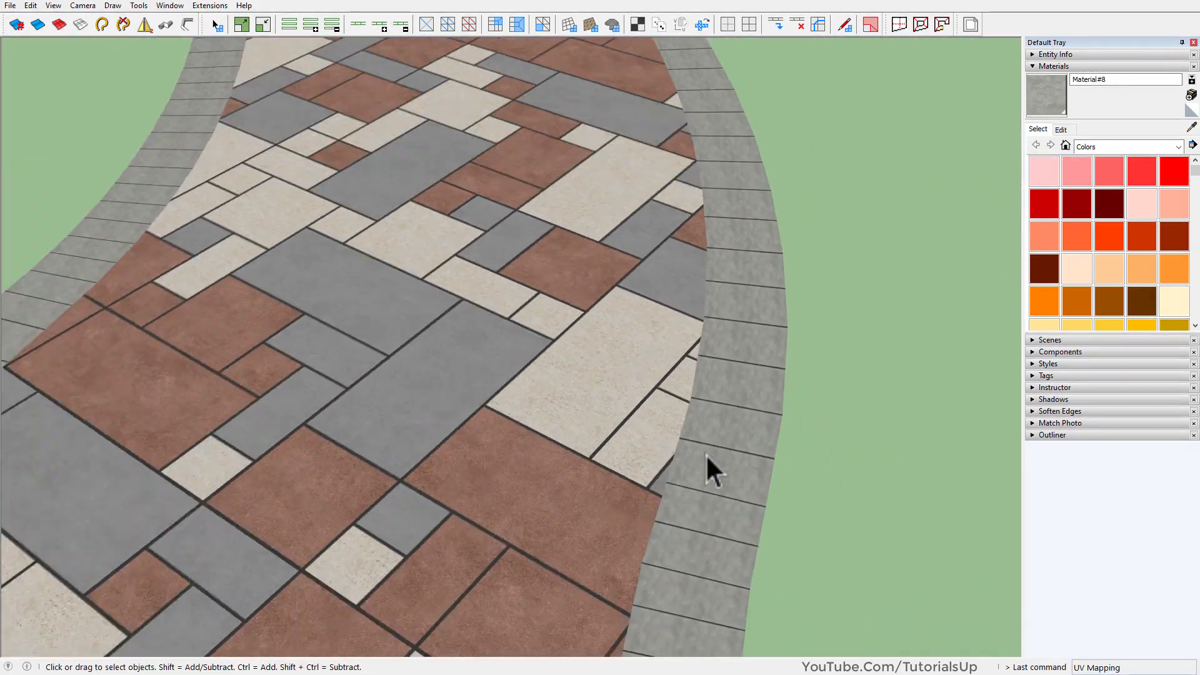
{"action": "middle_click_drag", "start_coordinate": [482, 350], "coordinate": [453, 277]}
{"action": "scroll", "coordinate": [501, 524], "scroll_direction": "down", "scroll_amount": 4}
{"action": "scroll", "coordinate": [484, 235], "scroll_direction": "up", "scroll_amount": 5}
{"action": "scroll", "coordinate": [406, 286], "scroll_direction": "down", "scroll_amount": 5}
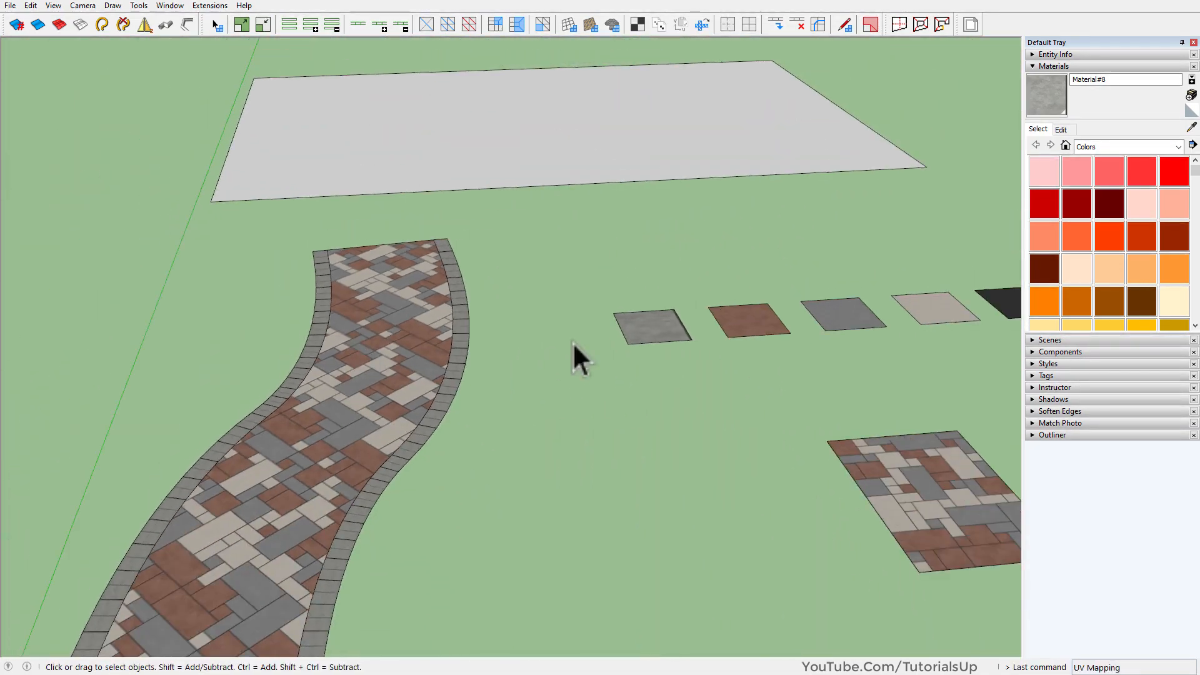
- Explode the grouped tiles of both basket-weave squares beside the paving sample
{"action": "middle_click_drag", "start_coordinate": [557, 346], "coordinate": [241, 315]}
{"action": "scroll", "coordinate": [241, 315], "scroll_direction": "down", "scroll_amount": 3}
{"action": "scroll", "coordinate": [432, 421], "scroll_direction": "up", "scroll_amount": 5}
{"action": "mouse_move", "coordinate": [432, 421]}
{"action": "middle_mouse_down"}
{"action": "mouse_move", "coordinate": [517, 536]}
{"action": "mouse_move", "coordinate": [703, 548]}
{"action": "mouse_move", "coordinate": [663, 546]}
{"action": "middle_mouse_up"}
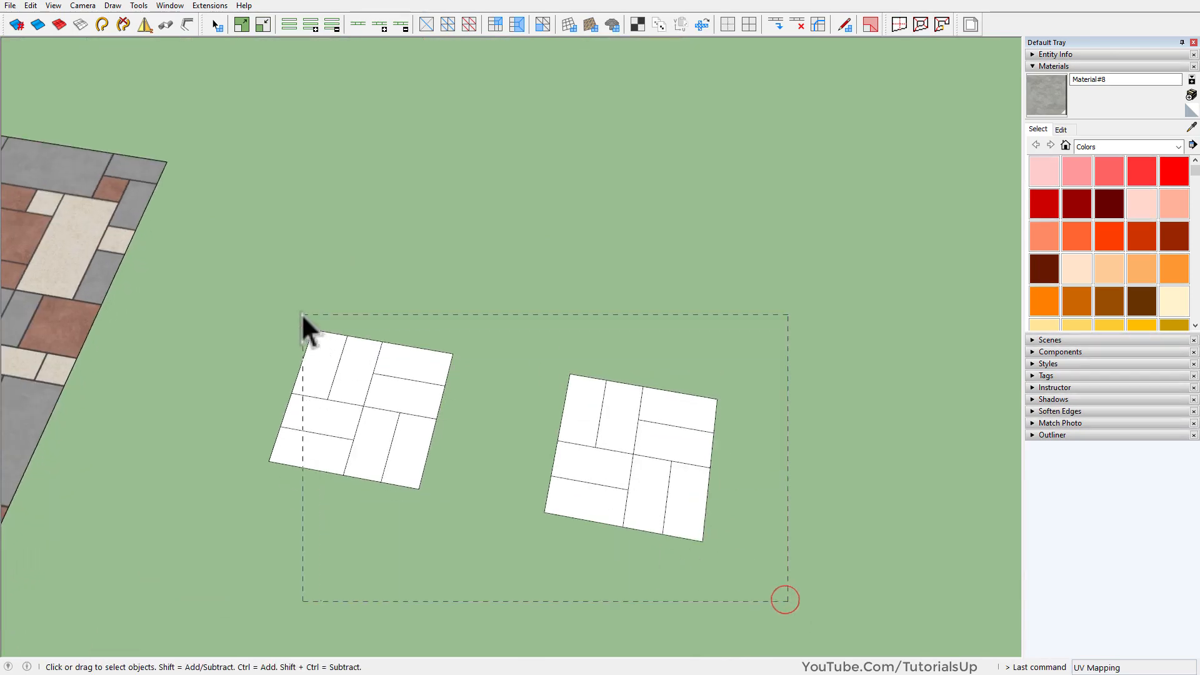
{"action": "scroll", "coordinate": [433, 411], "scroll_direction": "up", "scroll_amount": 3}
{"action": "middle_click_drag", "start_coordinate": [501, 463], "coordinate": [463, 431]}
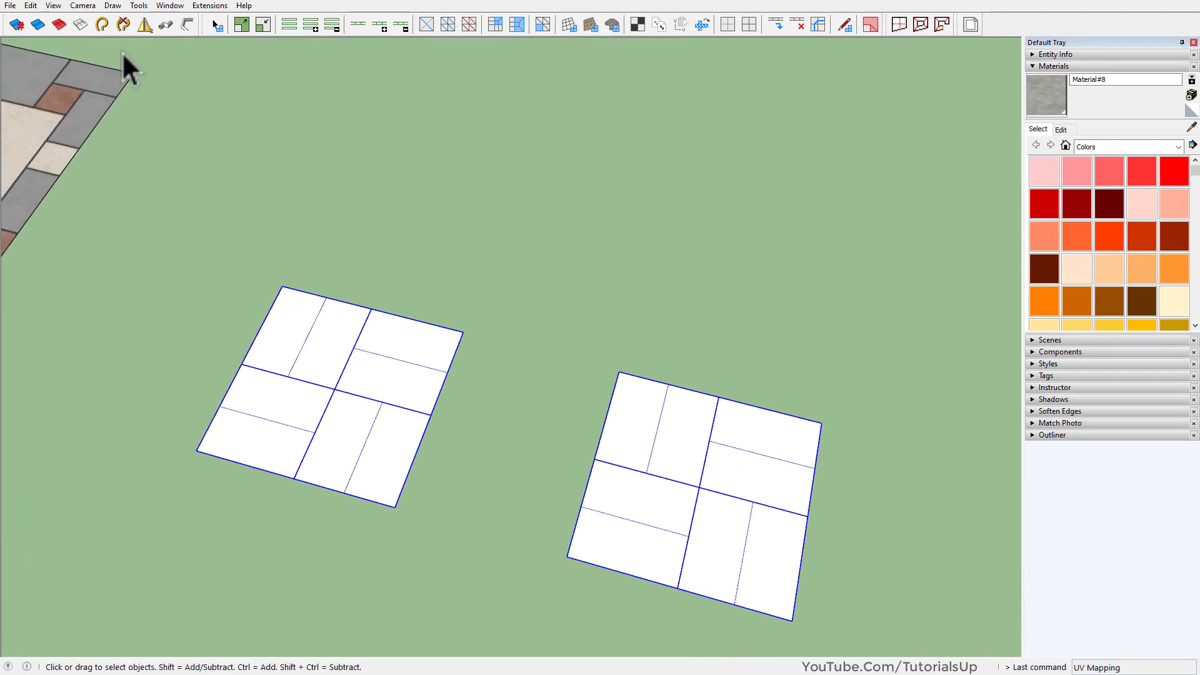
{"action": "right_click", "coordinate": [344, 396]}
{"action": "left_click", "coordinate": [399, 78]}
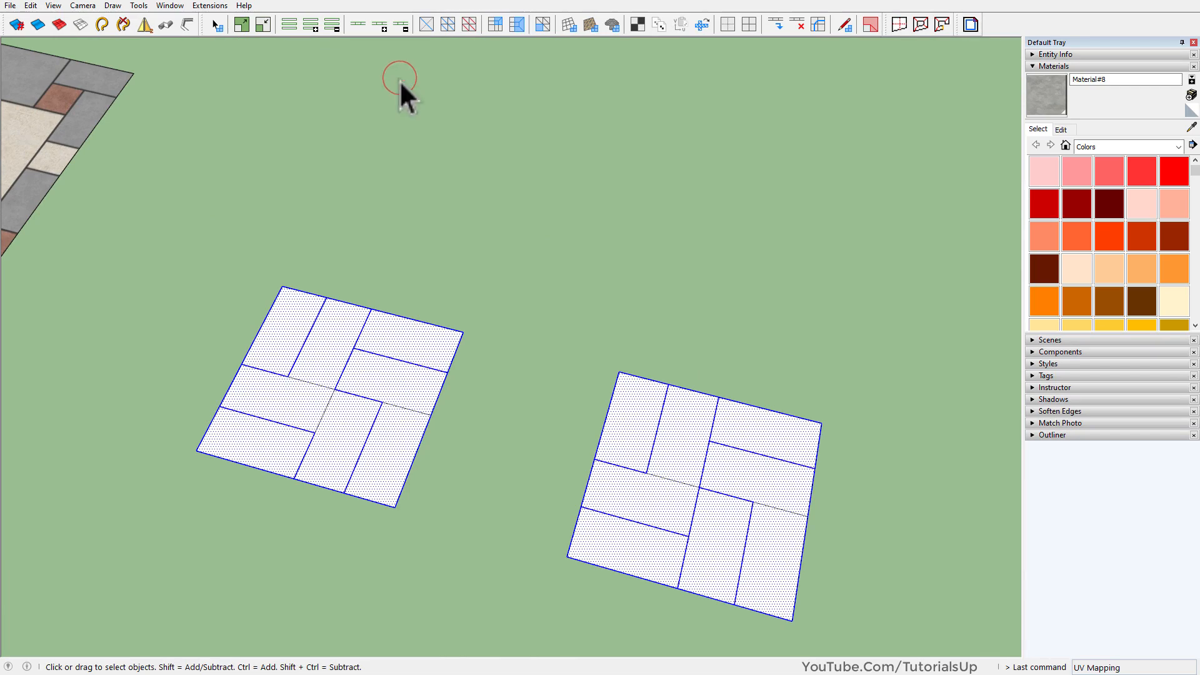
{"action": "middle_click_drag", "start_coordinate": [394, 338], "coordinate": [316, 350]}
{"action": "left_click", "coordinate": [520, 539]}
- Paint the four tiles meeting at the center of the first basket-weave square with the red-brown Material3
{"action": "scroll", "coordinate": [581, 556], "scroll_direction": "down", "scroll_amount": 3}
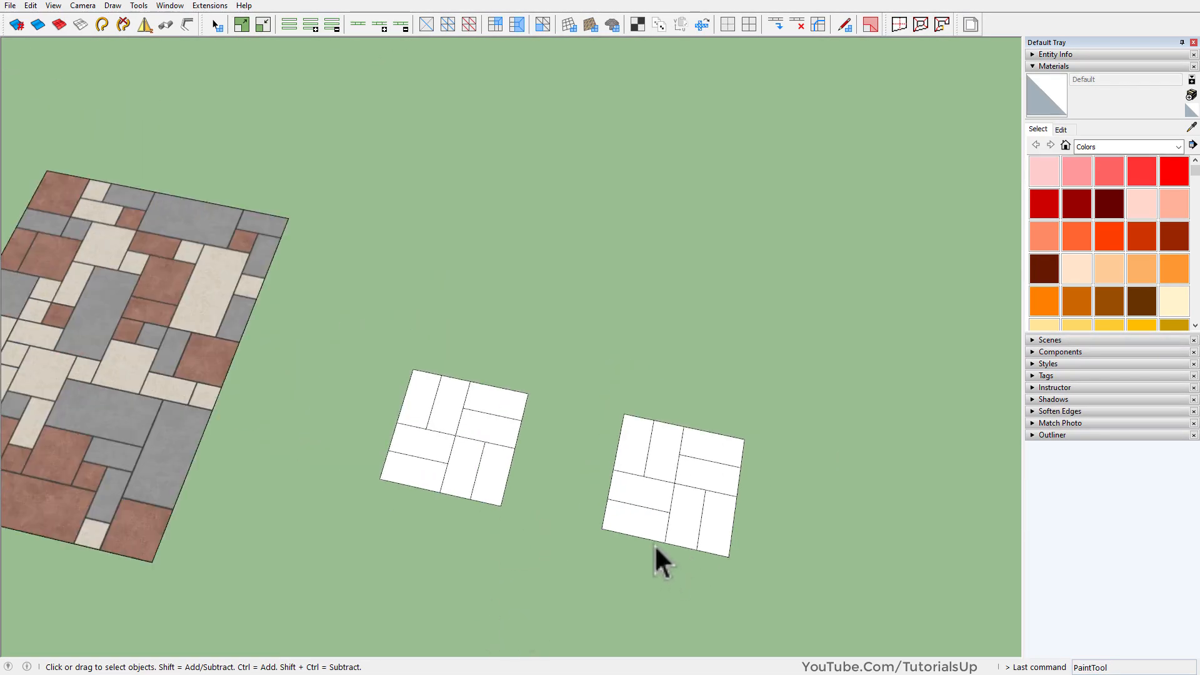
{"action": "middle_click_drag", "start_coordinate": [592, 438], "coordinate": [563, 333]}
{"action": "scroll", "coordinate": [458, 572], "scroll_direction": "down", "scroll_amount": 2}
{"action": "scroll", "coordinate": [456, 493], "scroll_direction": "up", "scroll_amount": 1}
{"action": "middle_click_drag", "start_coordinate": [456, 493], "coordinate": [478, 534]}
{"action": "key", "text": "b"}
{"action": "scroll", "coordinate": [375, 470], "scroll_direction": "up", "scroll_amount": 4}
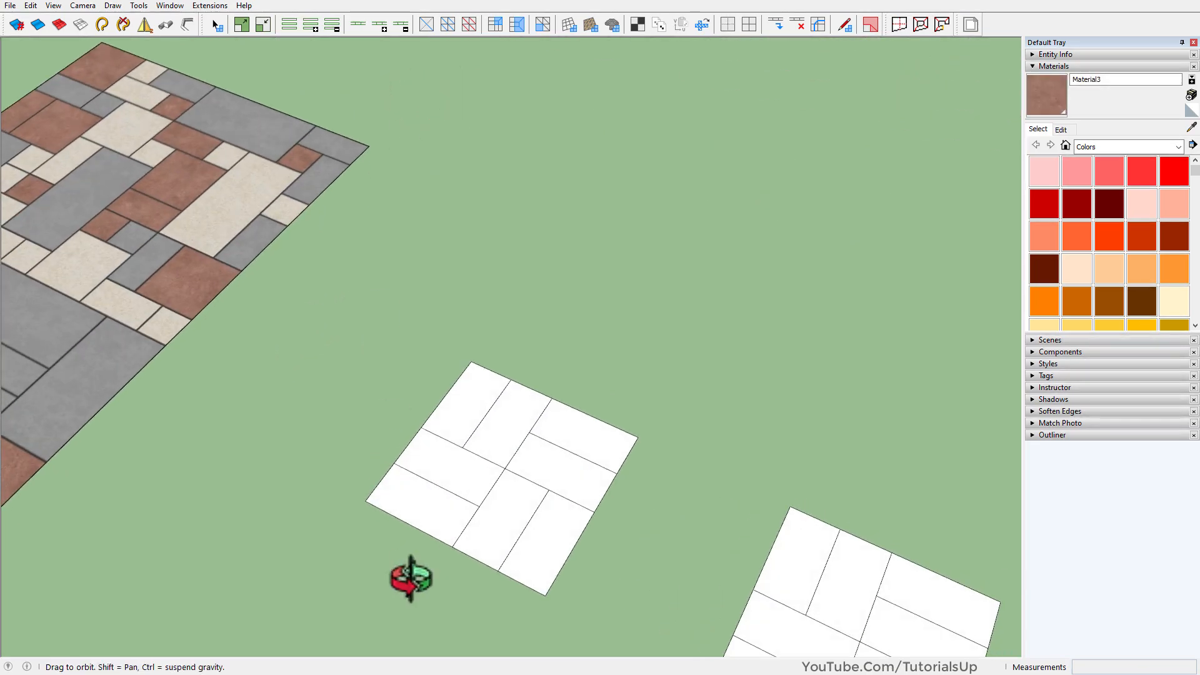
{"action": "left_click", "coordinate": [472, 480]}
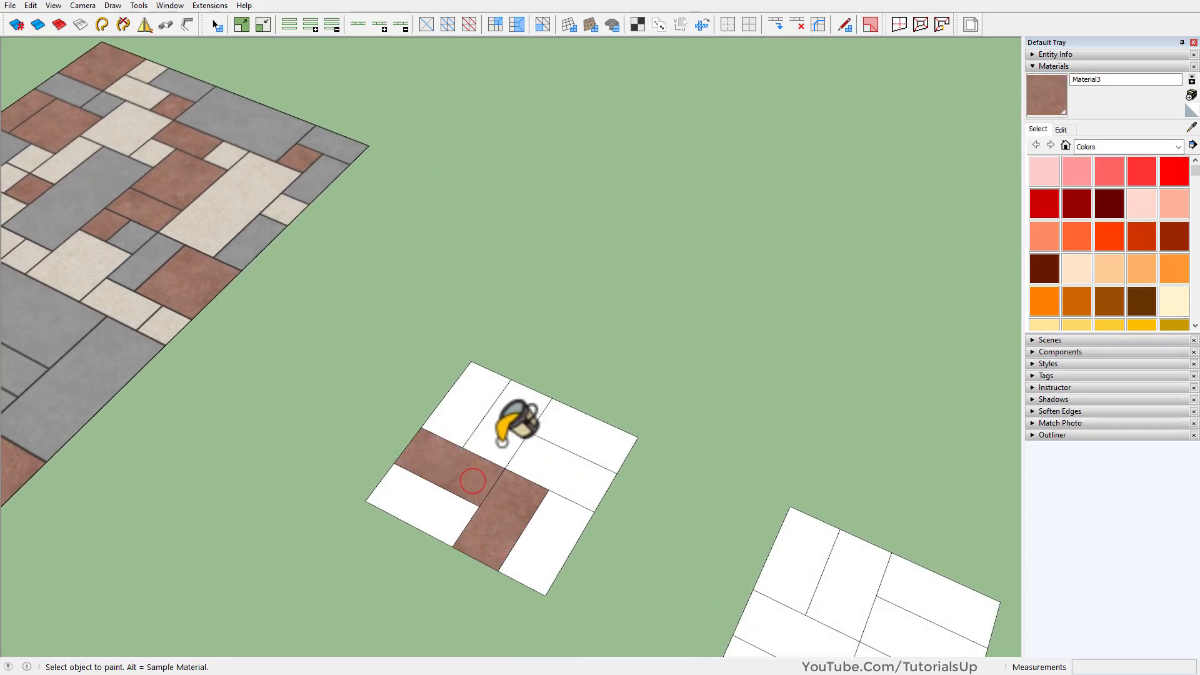
- Paint all connected tiles of the second basket-weave square with the red-brown Material3
{"action": "scroll", "coordinate": [550, 481], "scroll_direction": "down", "scroll_amount": 5}
{"action": "scroll", "coordinate": [544, 456], "scroll_direction": "up", "scroll_amount": 3}
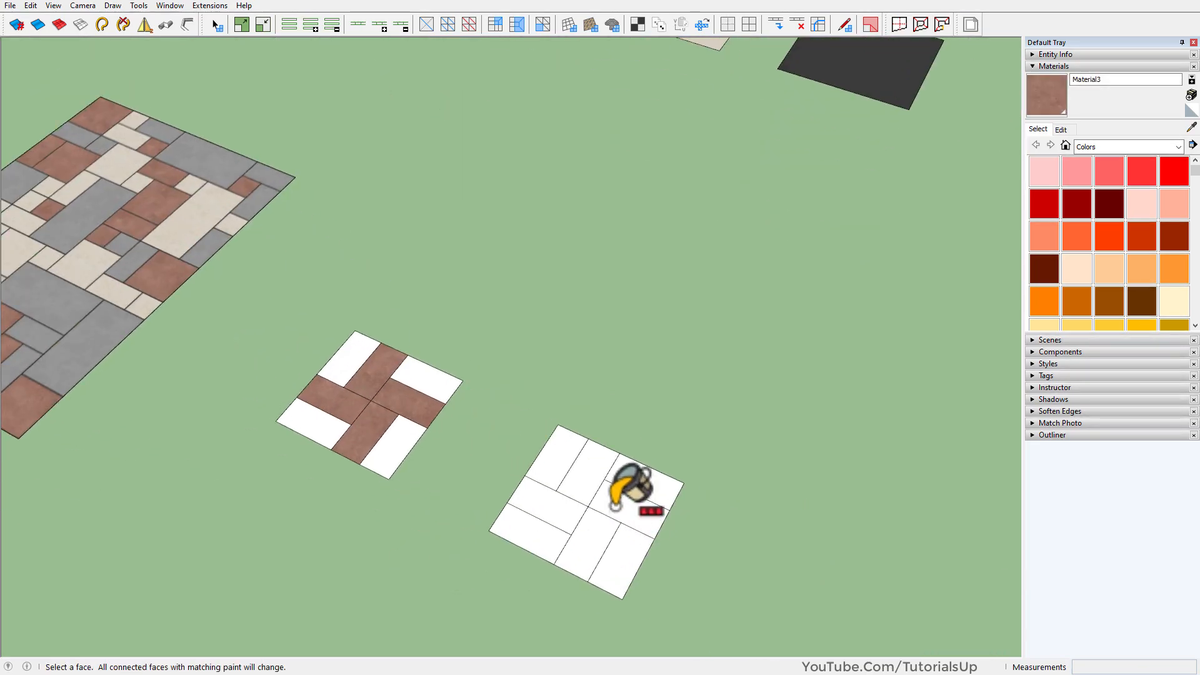
{"action": "left_click", "coordinate": [617, 508], "text": "ctrl"}
{"action": "scroll", "coordinate": [597, 584], "scroll_direction": "down", "scroll_amount": 5}
{"action": "key", "text": "space"}
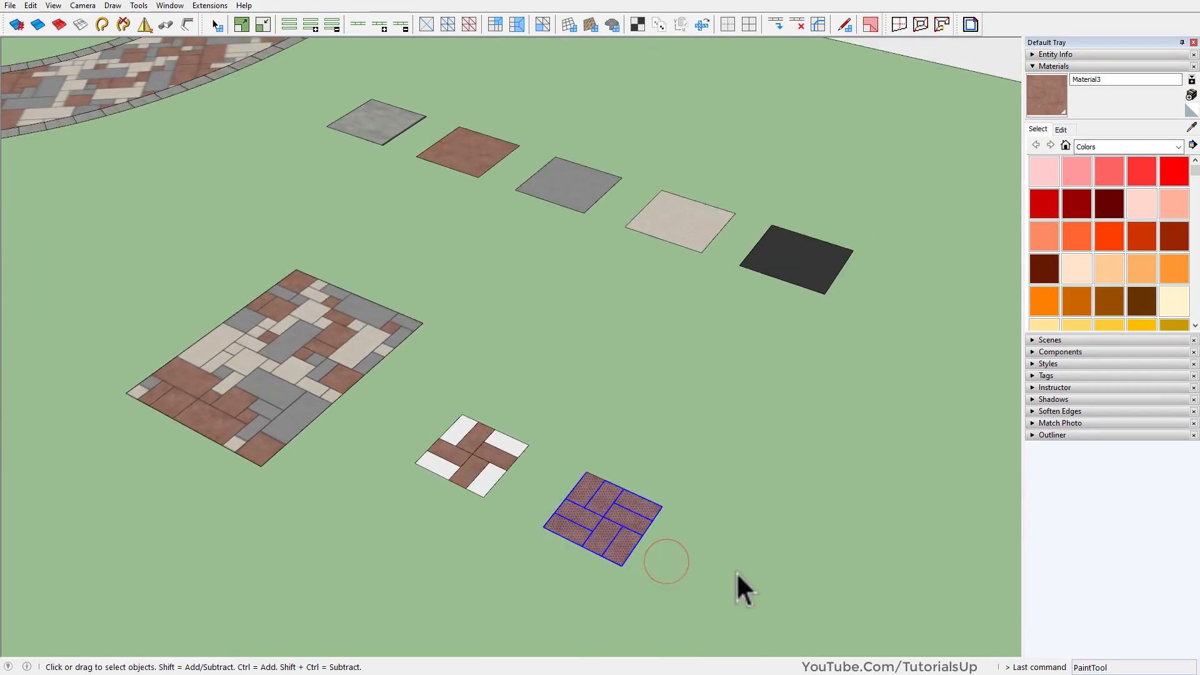
{"action": "left_click", "coordinate": [758, 572]}
- Sample the gray Material4 and paint the four remaining white outer tiles of the first square with it
{"action": "scroll", "coordinate": [599, 572], "scroll_direction": "up", "scroll_amount": 4}
{"action": "middle_click_drag", "start_coordinate": [590, 581], "coordinate": [415, 528]}
{"action": "scroll", "coordinate": [602, 619], "scroll_direction": "down", "scroll_amount": 2}
{"action": "left_click", "coordinate": [545, 138], "text": "alt"}
{"action": "scroll", "coordinate": [437, 424], "scroll_direction": "up", "scroll_amount": 4}
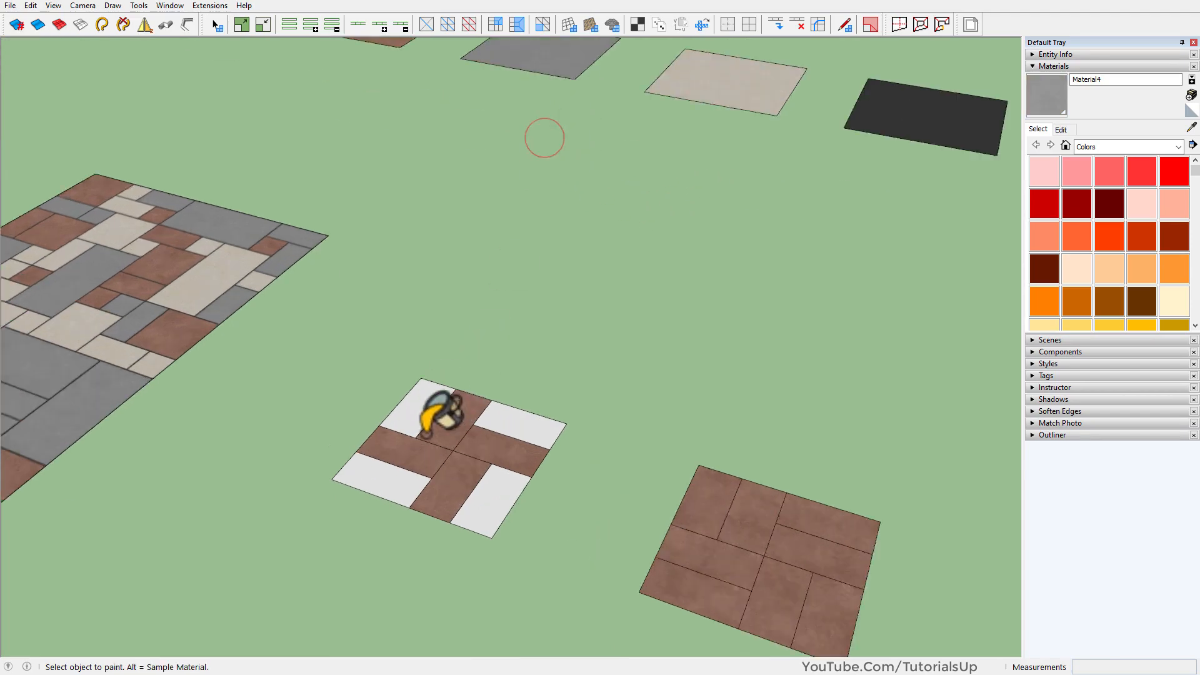
{"action": "left_click", "coordinate": [519, 514]}
{"action": "left_click", "coordinate": [500, 407]}
- Offset all tile faces of both basket-weave squares by -2 mm with Smart Offset to create the joints
{"action": "mouse_move", "coordinate": [441, 399]}
{"action": "middle_mouse_down"}
{"action": "mouse_move", "coordinate": [634, 442]}
{"action": "mouse_move", "coordinate": [336, 277]}
{"action": "middle_mouse_up"}
{"action": "key", "text": "space"}
{"action": "left_click_drag", "start_coordinate": [879, 580], "coordinate": [878, 581]}
{"action": "middle_click_drag", "start_coordinate": [879, 581], "coordinate": [826, 48]}
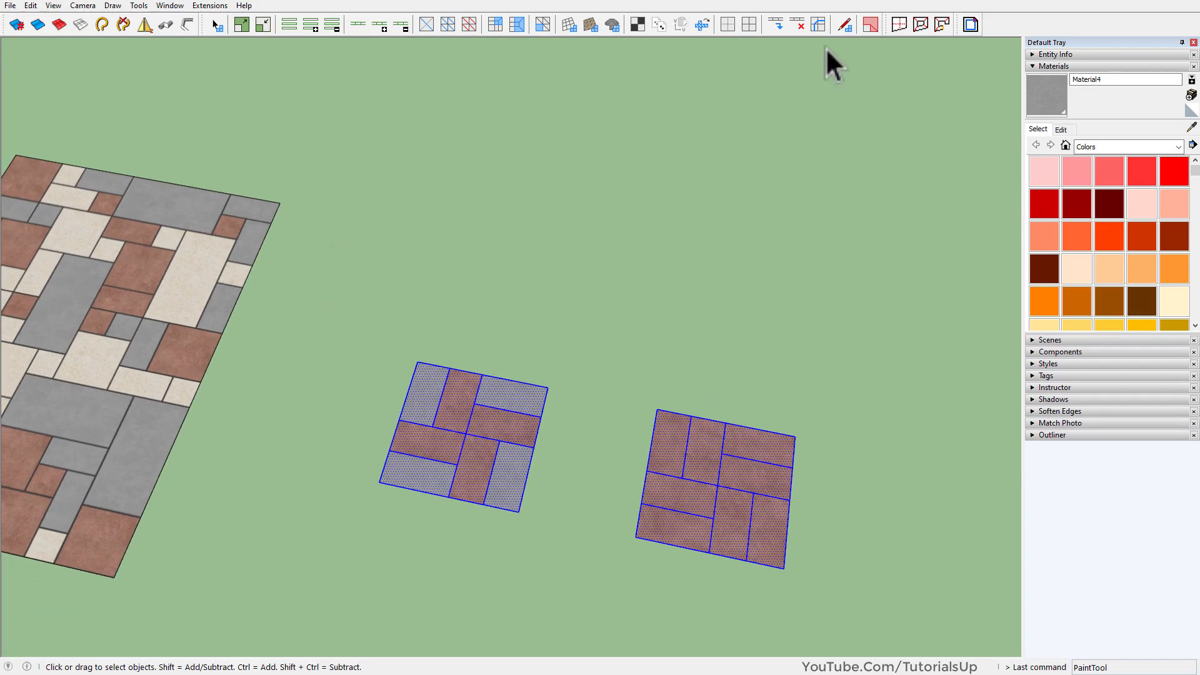
{"action": "left_click", "coordinate": [970, 24]}
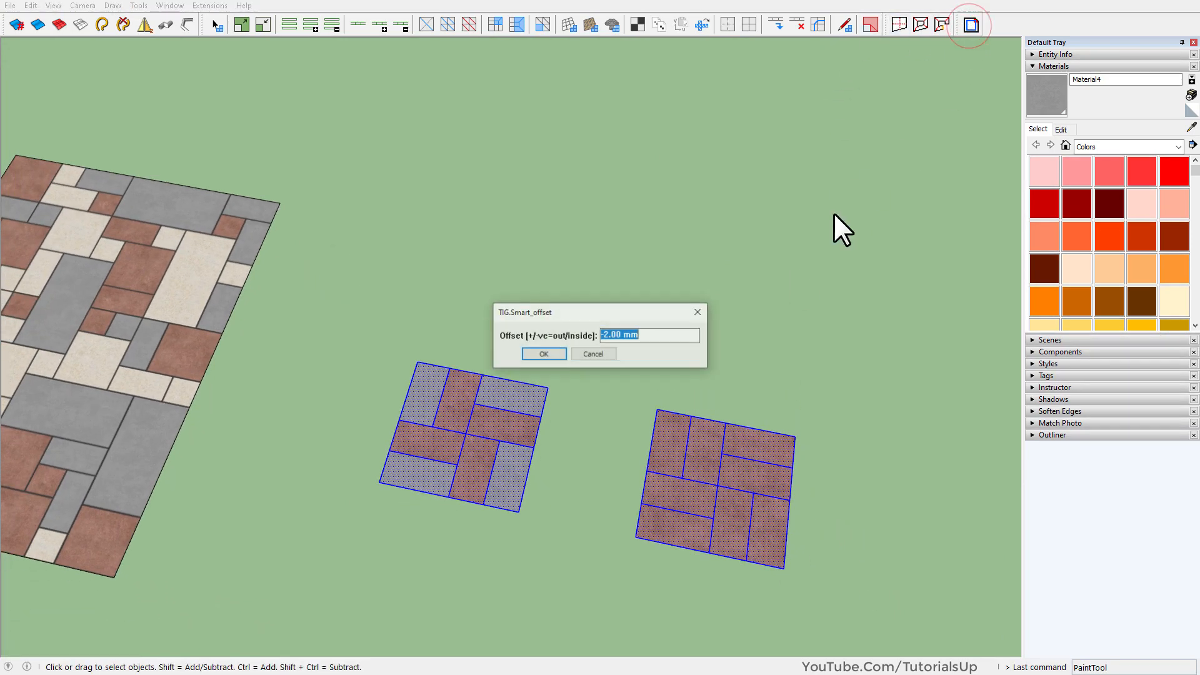
{"action": "left_click", "coordinate": [544, 352]}
- Sample the dark Color M07 and paint the joints between the tiles of both basket-weave squares with it
{"action": "key", "text": "b"}
{"action": "scroll", "coordinate": [510, 478], "scroll_direction": "down", "scroll_amount": 2}
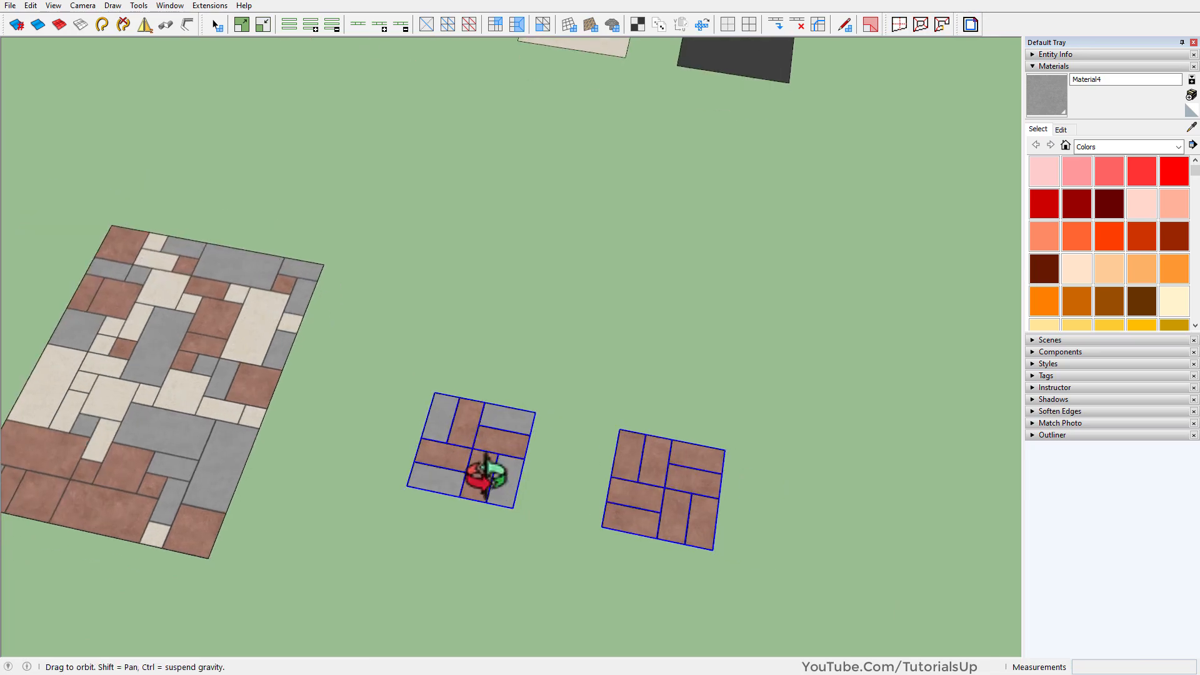
{"action": "left_click", "coordinate": [753, 122], "text": "alt"}
{"action": "scroll", "coordinate": [500, 475], "scroll_direction": "up", "scroll_amount": 5}
{"action": "scroll", "coordinate": [531, 456], "scroll_direction": "up", "scroll_amount": 4}
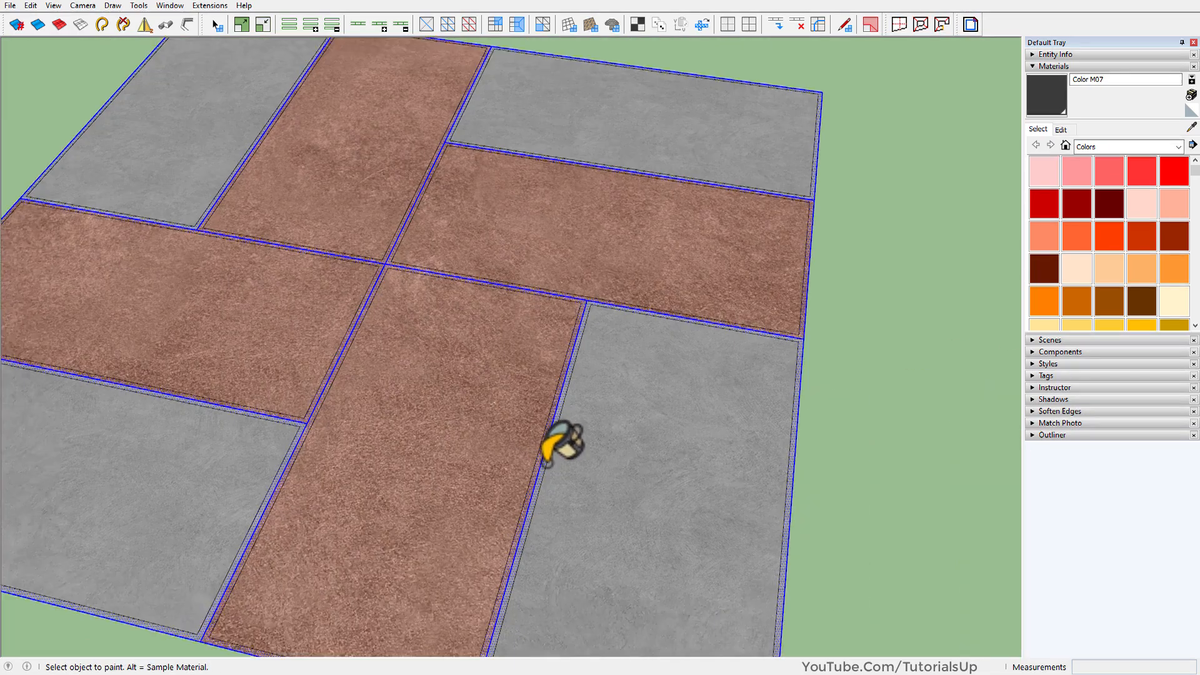
{"action": "left_click", "coordinate": [547, 459]}
{"action": "scroll", "coordinate": [419, 468], "scroll_direction": "down", "scroll_amount": 1}
{"action": "scroll", "coordinate": [405, 490], "scroll_direction": "down", "scroll_amount": 2}
{"action": "middle_click_drag", "start_coordinate": [405, 485], "coordinate": [440, 447]}
{"action": "scroll", "coordinate": [661, 431], "scroll_direction": "down", "scroll_amount": 3}
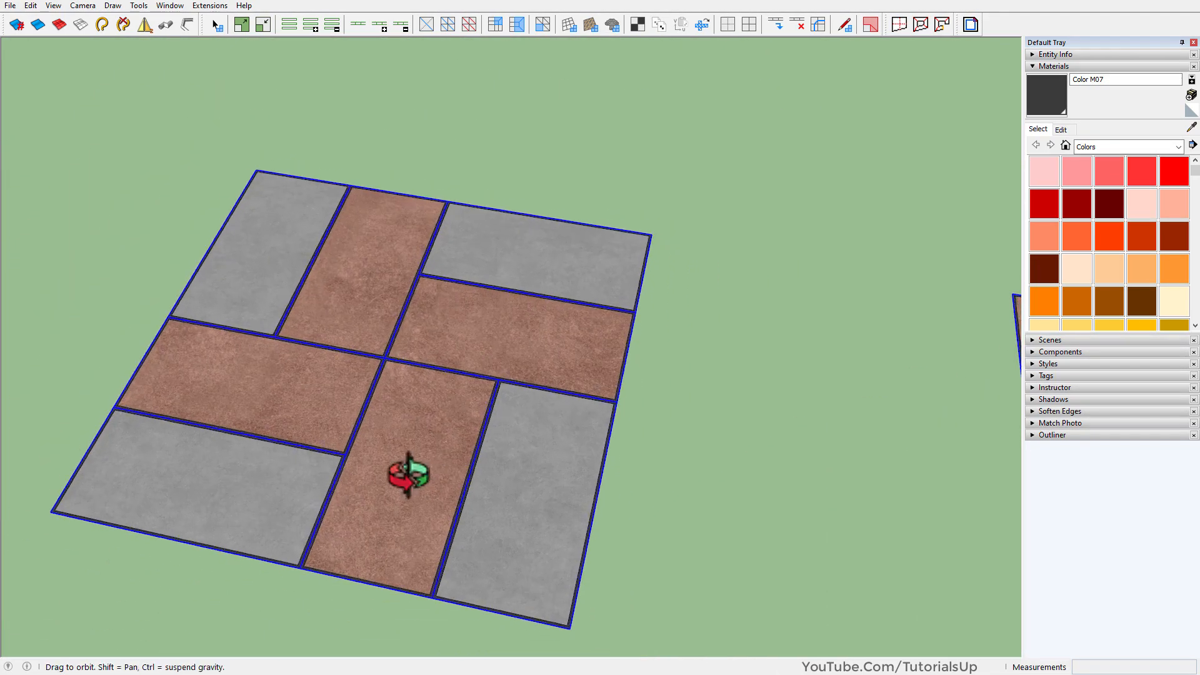
{"action": "left_click_drag", "start_coordinate": [253, 194], "coordinate": [253, 195]}
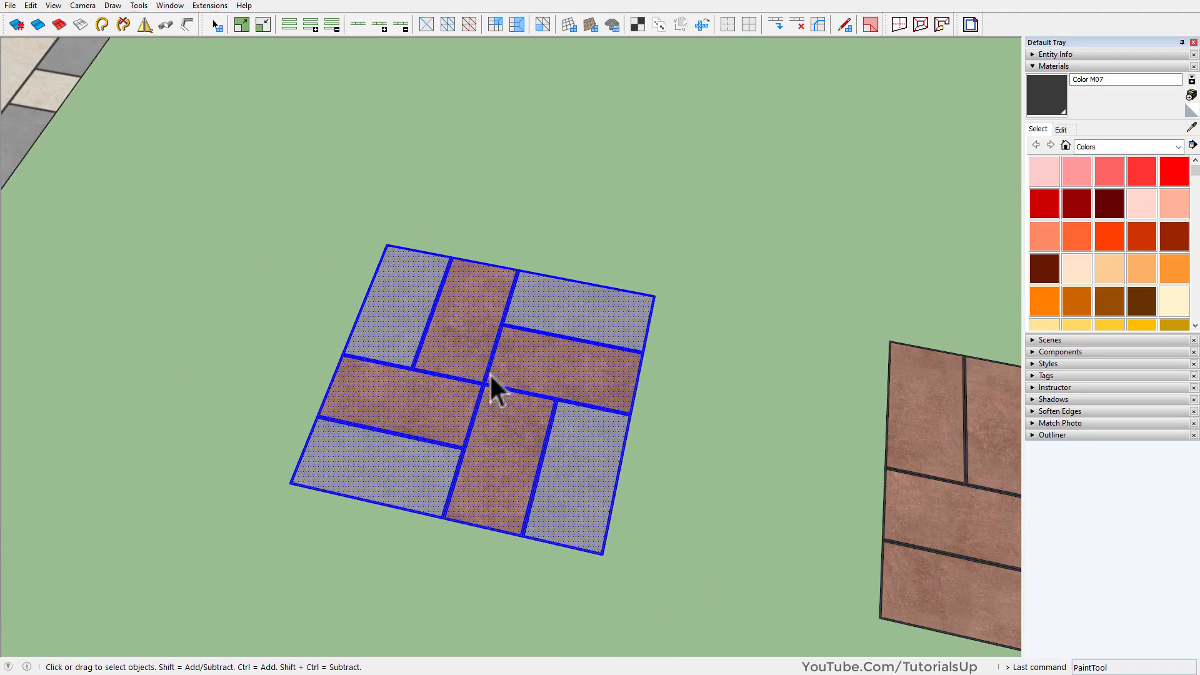
- Combine the textures of the first red-brown and gray square into one and erase its interior edges
{"action": "right_click", "coordinate": [506, 415]}
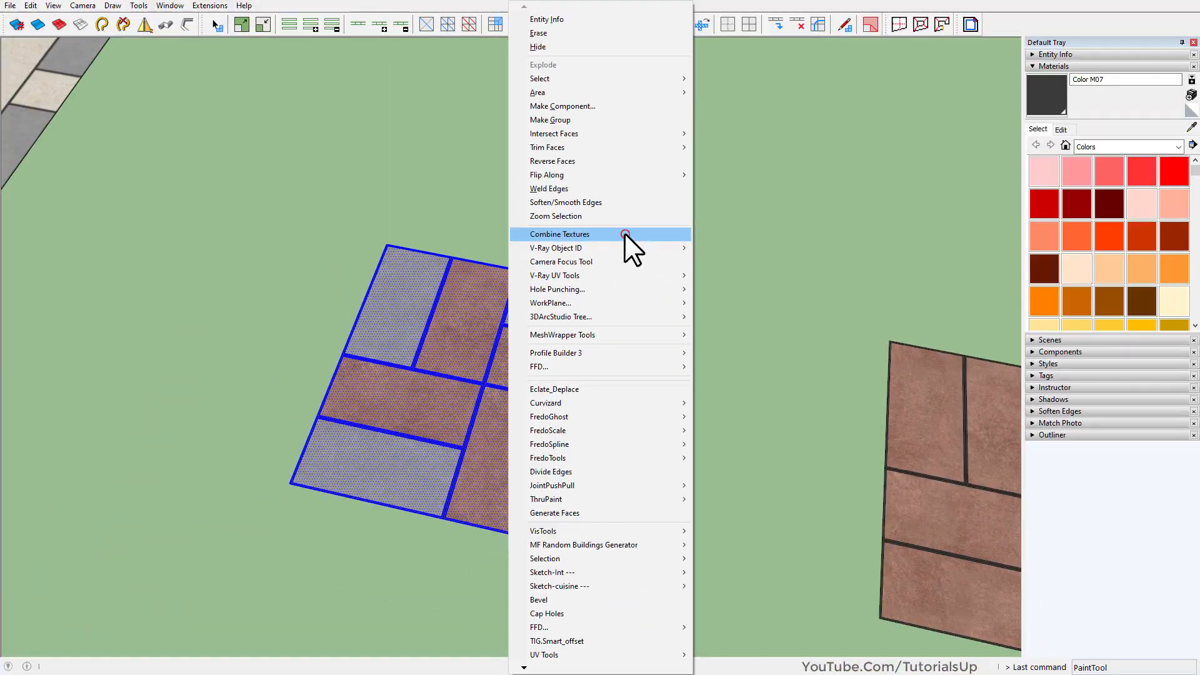
{"action": "left_click", "coordinate": [710, 306]}
{"action": "left_click", "coordinate": [557, 368]}
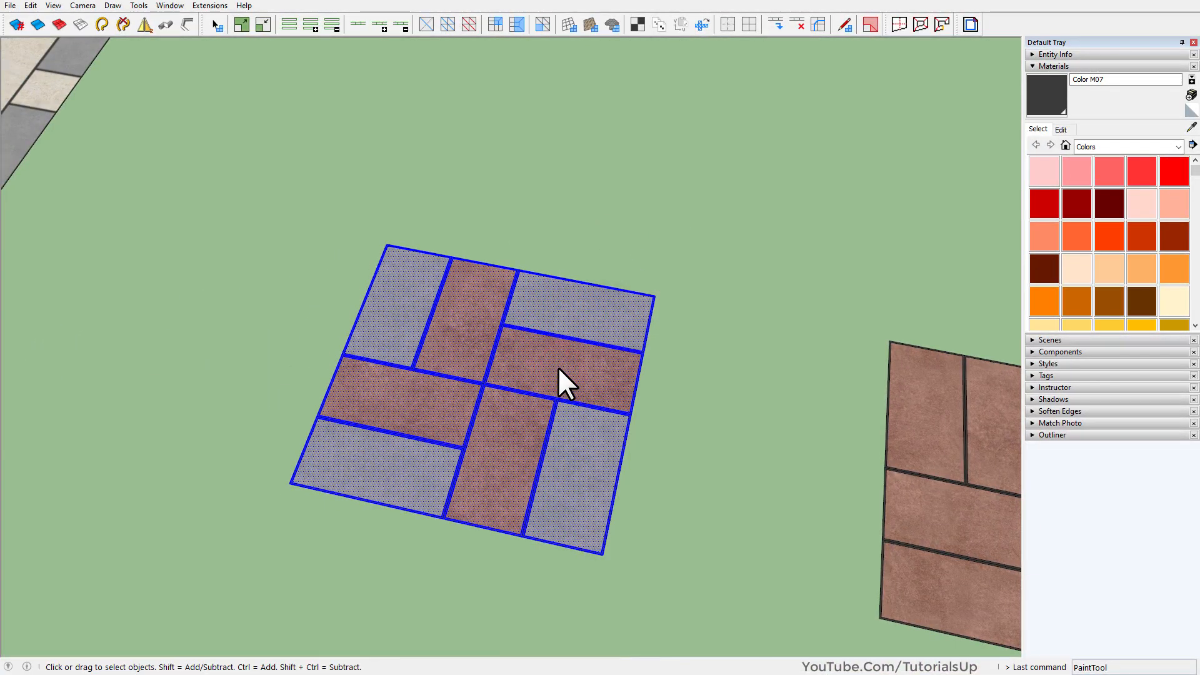
- Sample the combined red-brown and gray texture and paint the large white rectangle with it
{"action": "key", "text": "b"}
{"action": "key", "text": "alt"}
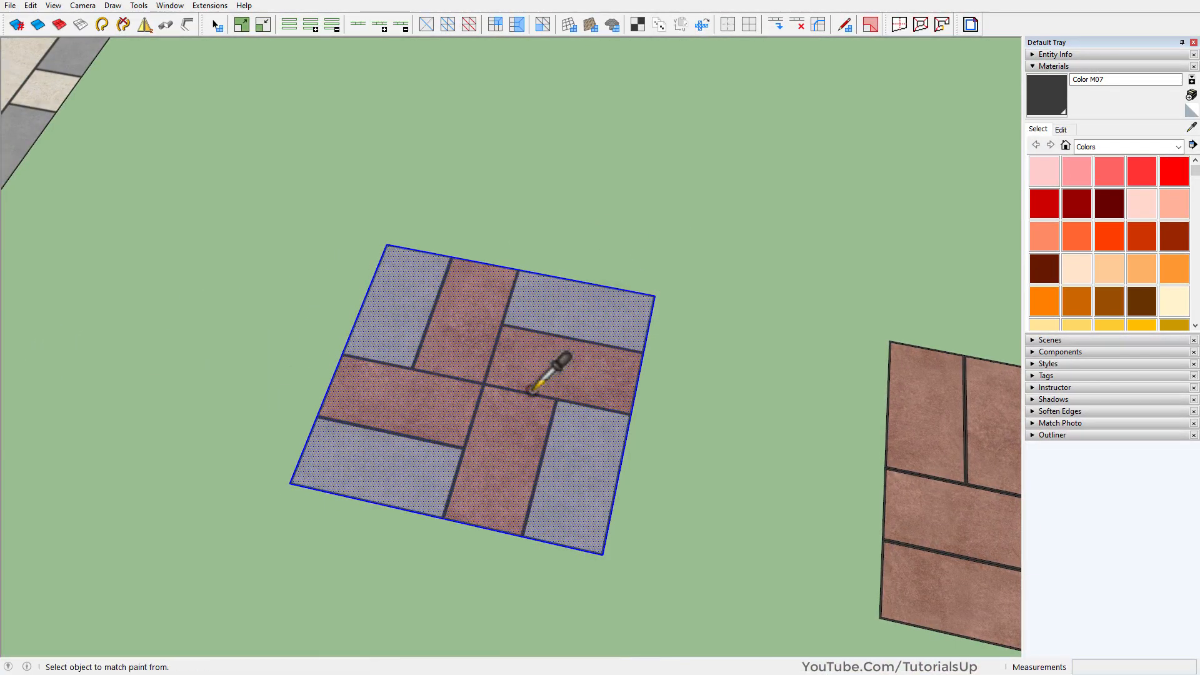
{"action": "scroll", "coordinate": [653, 501], "scroll_direction": "down", "scroll_amount": 10}
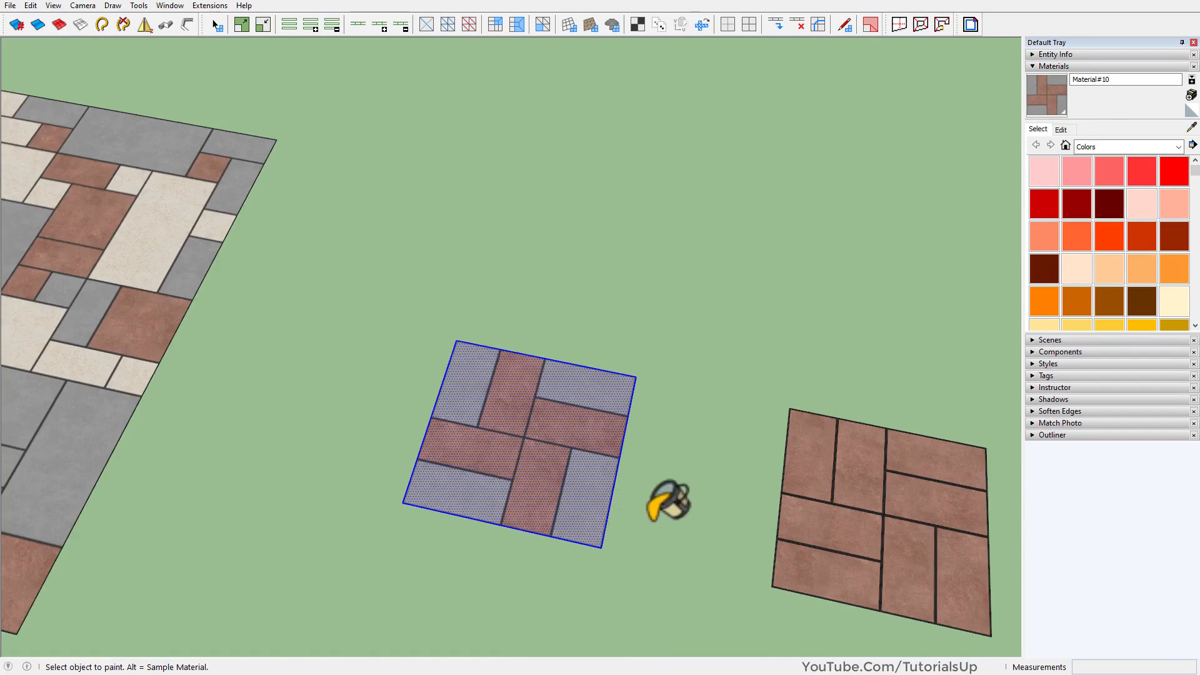
{"action": "scroll", "coordinate": [575, 570], "scroll_direction": "down", "scroll_amount": 3}
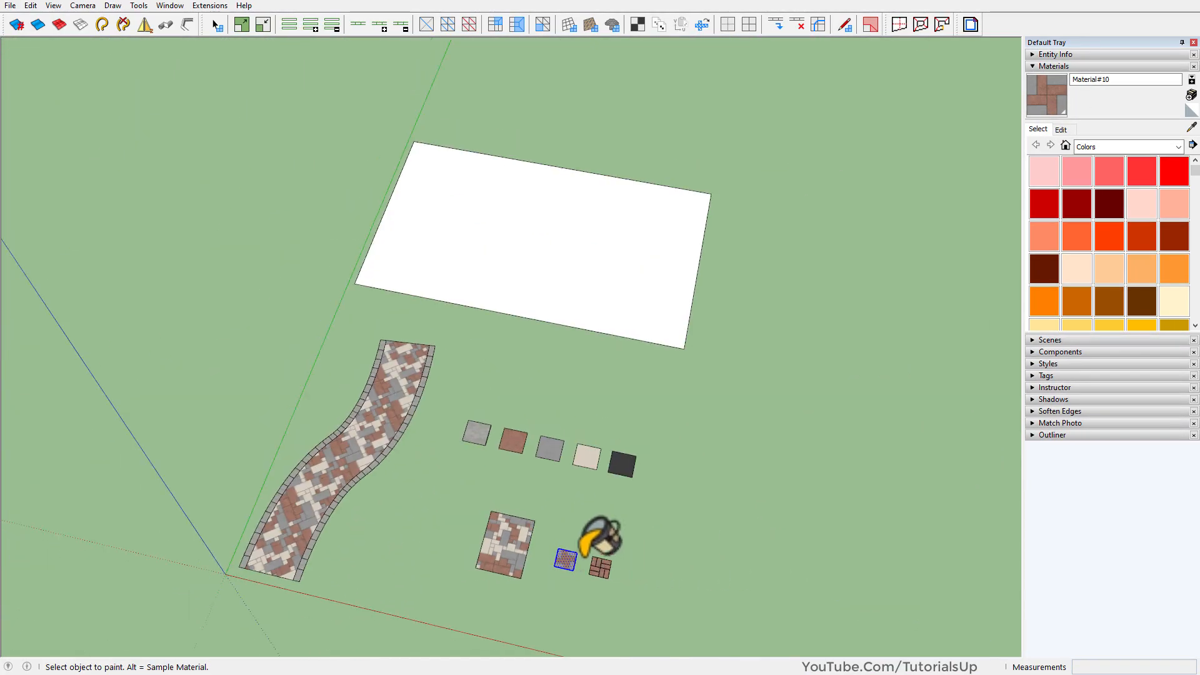
{"action": "left_click", "coordinate": [540, 246]}
- Position the texture on the large rectangle and enlarge its pattern slightly with the scale/rotate pin
{"action": "scroll", "coordinate": [563, 244], "scroll_direction": "up", "scroll_amount": 10}
{"action": "mouse_move", "coordinate": [621, 235]}
{"action": "middle_mouse_down"}
{"action": "mouse_move", "coordinate": [210, 223]}
{"action": "mouse_move", "coordinate": [499, 368]}
{"action": "mouse_move", "coordinate": [496, 458]}
{"action": "mouse_move", "coordinate": [429, 369]}
{"action": "mouse_move", "coordinate": [634, 285]}
{"action": "middle_mouse_up"}
{"action": "scroll", "coordinate": [543, 383], "scroll_direction": "up", "scroll_amount": 6}
{"action": "scroll", "coordinate": [637, 284], "scroll_direction": "down", "scroll_amount": 2}
{"action": "scroll", "coordinate": [622, 305], "scroll_direction": "down", "scroll_amount": 3}
{"action": "key", "text": "space"}
{"action": "left_click", "coordinate": [582, 301]}
{"action": "right_click", "coordinate": [582, 301]}
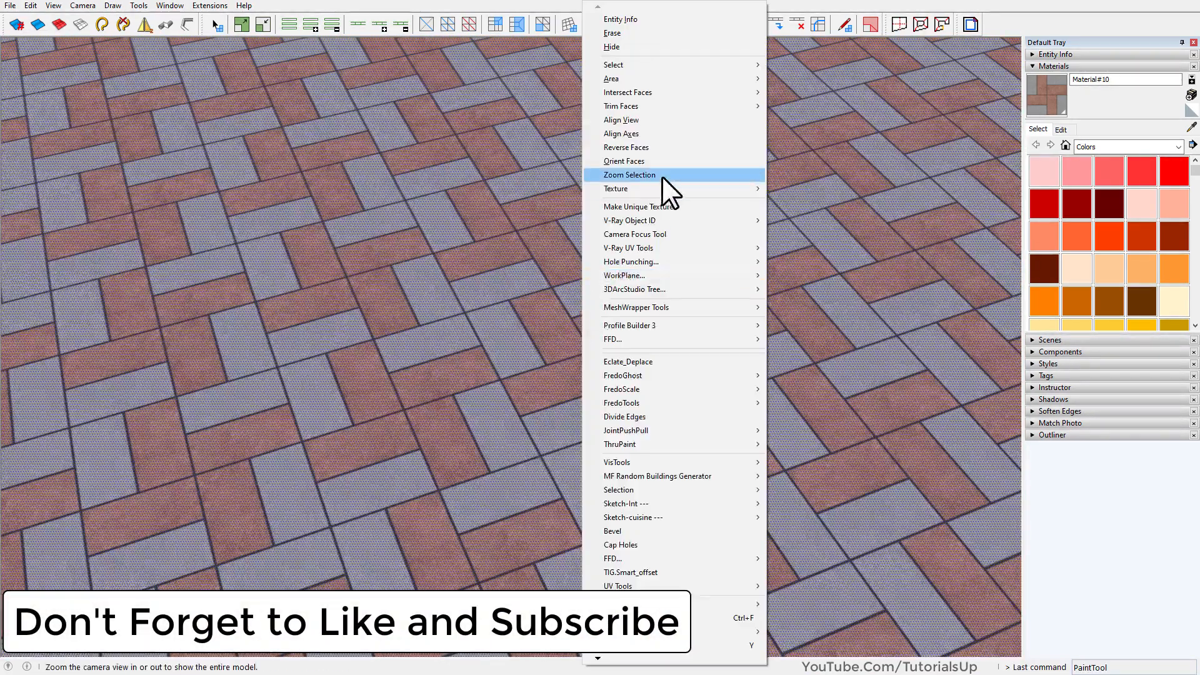
{"action": "mouse_move", "coordinate": [664, 186]}
{"action": "left_click", "coordinate": [786, 188]}
{"action": "scroll", "coordinate": [627, 347], "scroll_direction": "down", "scroll_amount": 5}
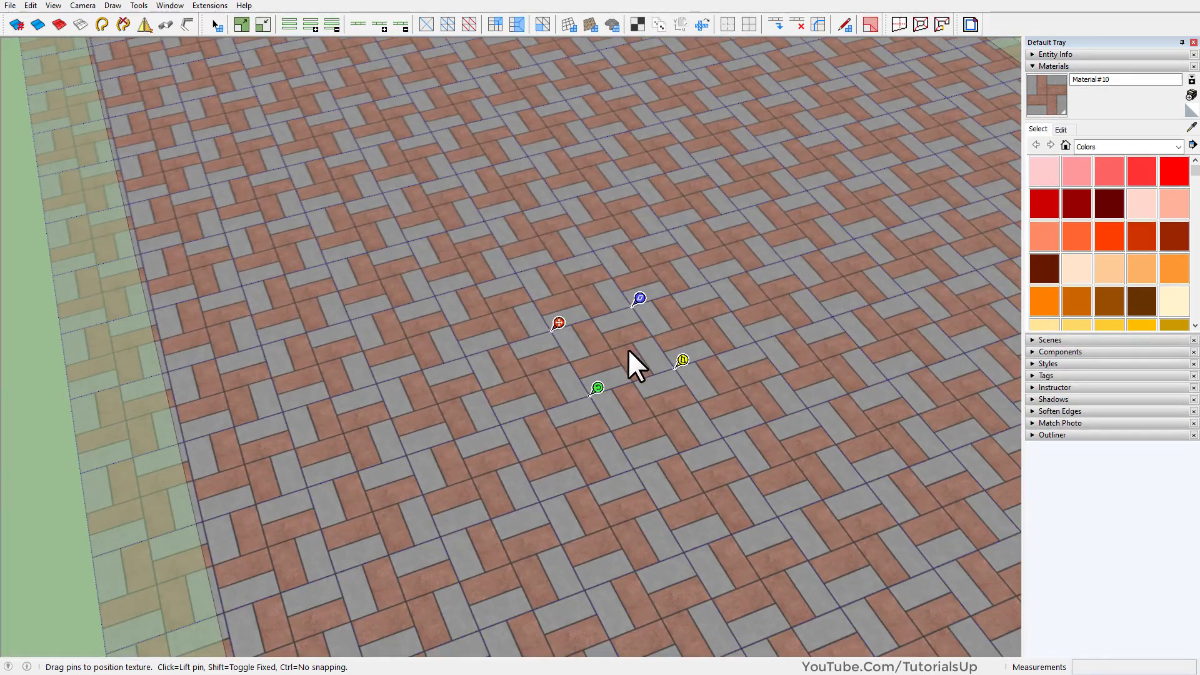
{"action": "scroll", "coordinate": [420, 311], "scroll_direction": "down", "scroll_amount": 6}
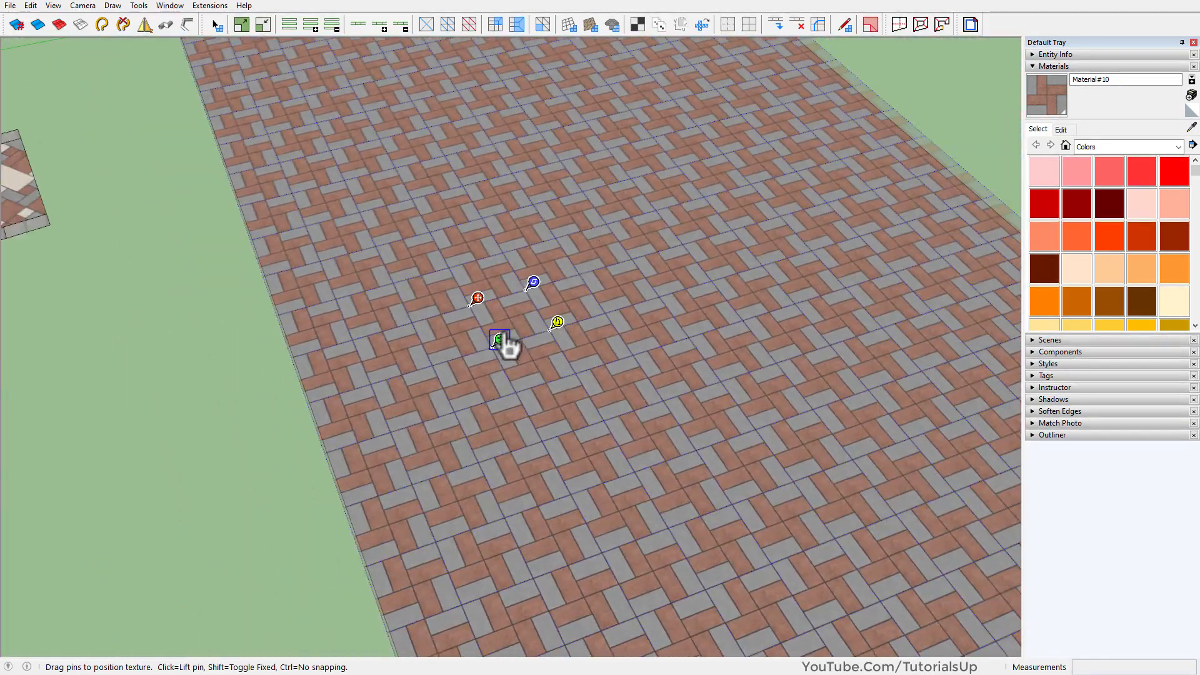
{"action": "mouse_move", "coordinate": [500, 341]}
{"action": "left_mouse_down"}
{"action": "mouse_move", "coordinate": [559, 311]}
{"action": "mouse_move", "coordinate": [499, 358]}
{"action": "mouse_move", "coordinate": [509, 356]}
{"action": "left_mouse_up"}
{"action": "right_click", "coordinate": [562, 308]}
{"action": "left_click", "coordinate": [592, 316]}
- Draw a diagonal line between opposite corners of the large rectangle to split it into two triangular faces
{"action": "scroll", "coordinate": [466, 327], "scroll_direction": "down", "scroll_amount": 8}
{"action": "mouse_move", "coordinate": [542, 313]}
{"action": "middle_mouse_down"}
{"action": "mouse_move", "coordinate": [617, 351]}
{"action": "mouse_move", "coordinate": [772, 251]}
{"action": "middle_mouse_up"}
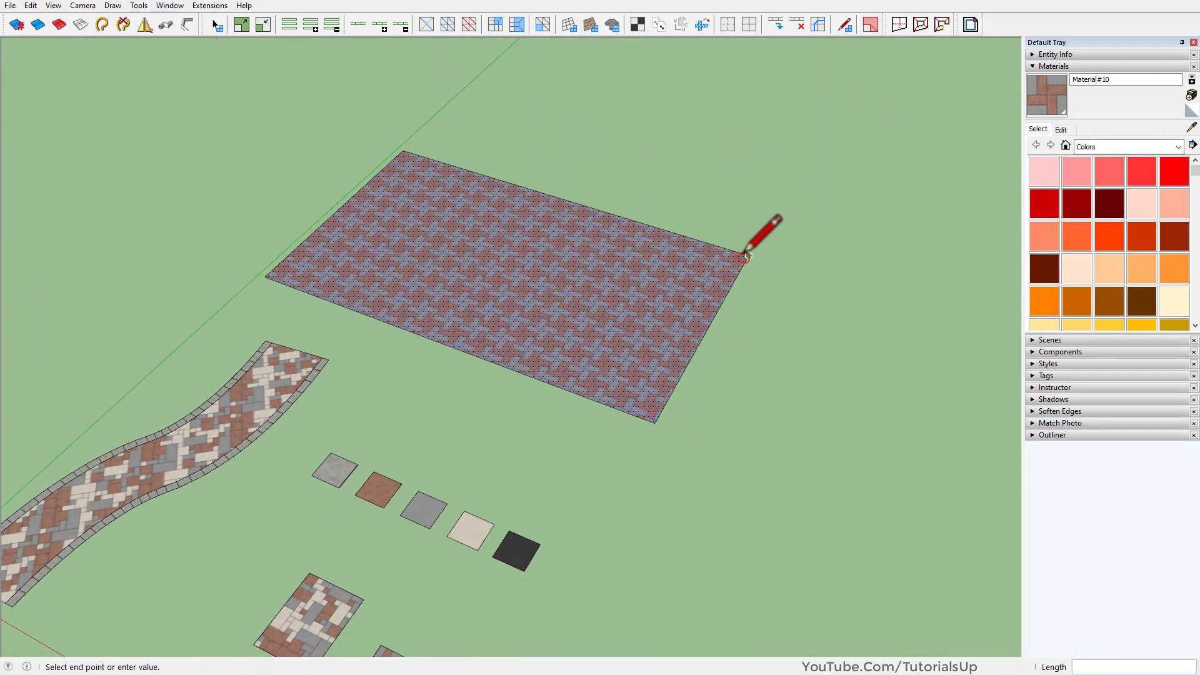
{"action": "left_click", "coordinate": [267, 275]}
{"action": "key", "text": "space"}
{"action": "scroll", "coordinate": [550, 250], "scroll_direction": "down", "scroll_amount": 3}
{"action": "left_click", "coordinate": [671, 351]}
- Combine the textures of the second, all red-brown basket-weave square into one and erase its interior edges
{"action": "scroll", "coordinate": [470, 469], "scroll_direction": "up", "scroll_amount": 11}
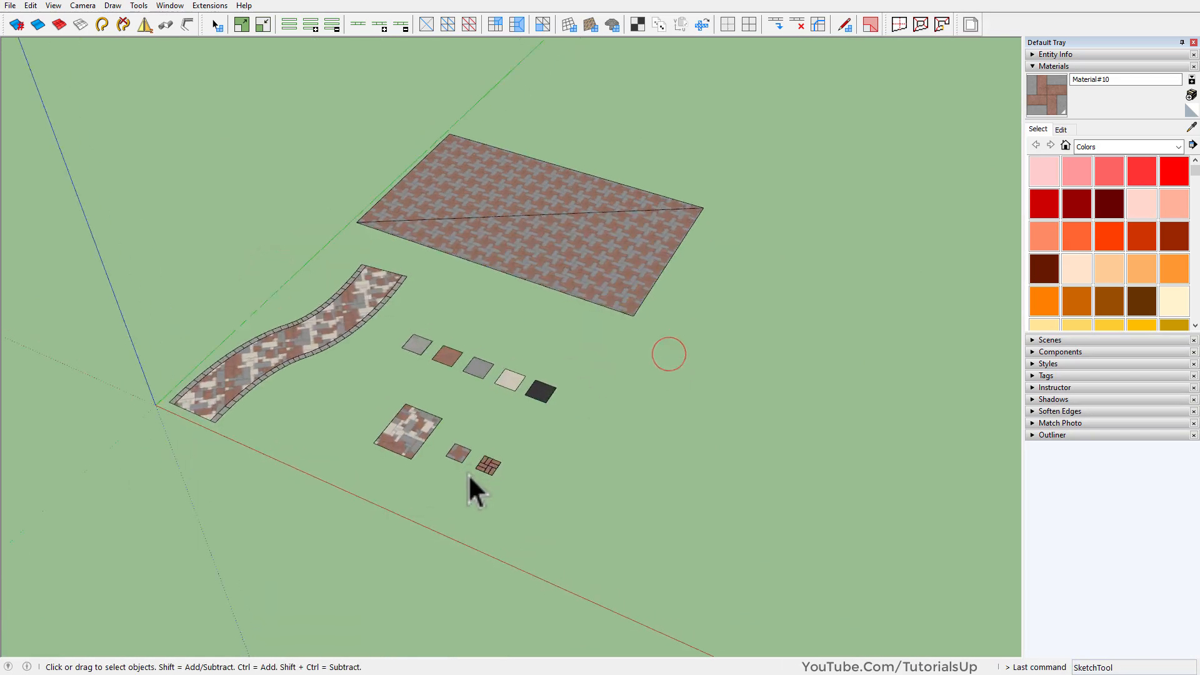
{"action": "scroll", "coordinate": [540, 460], "scroll_direction": "up", "scroll_amount": 4}
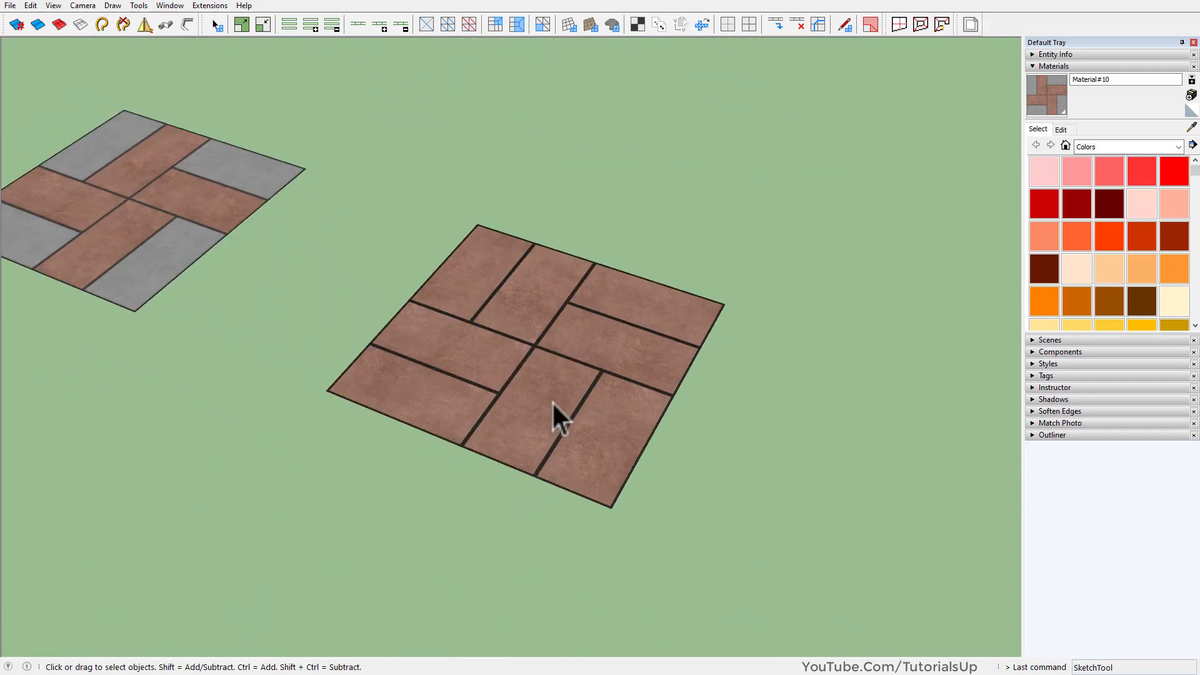
{"action": "scroll", "coordinate": [563, 425], "scroll_direction": "up", "scroll_amount": 1}
{"action": "triple_click", "coordinate": [570, 437]}
{"action": "right_click", "coordinate": [570, 437]}
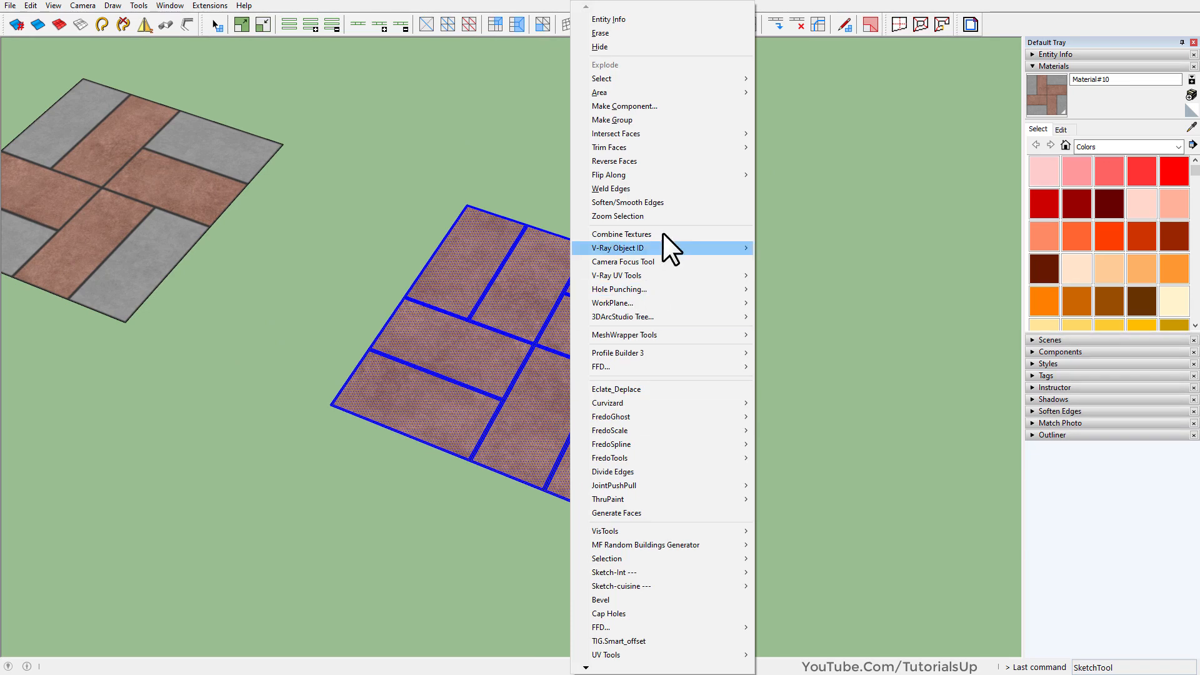
{"action": "left_click", "coordinate": [682, 233]}
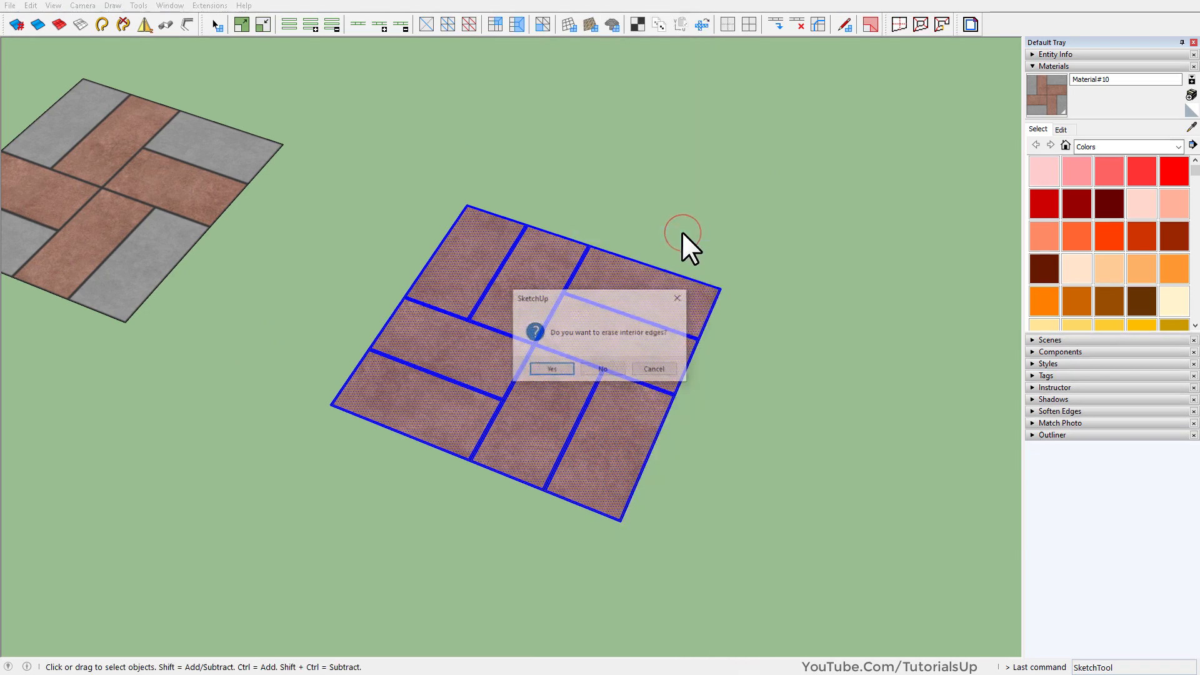
{"action": "left_click", "coordinate": [545, 368]}
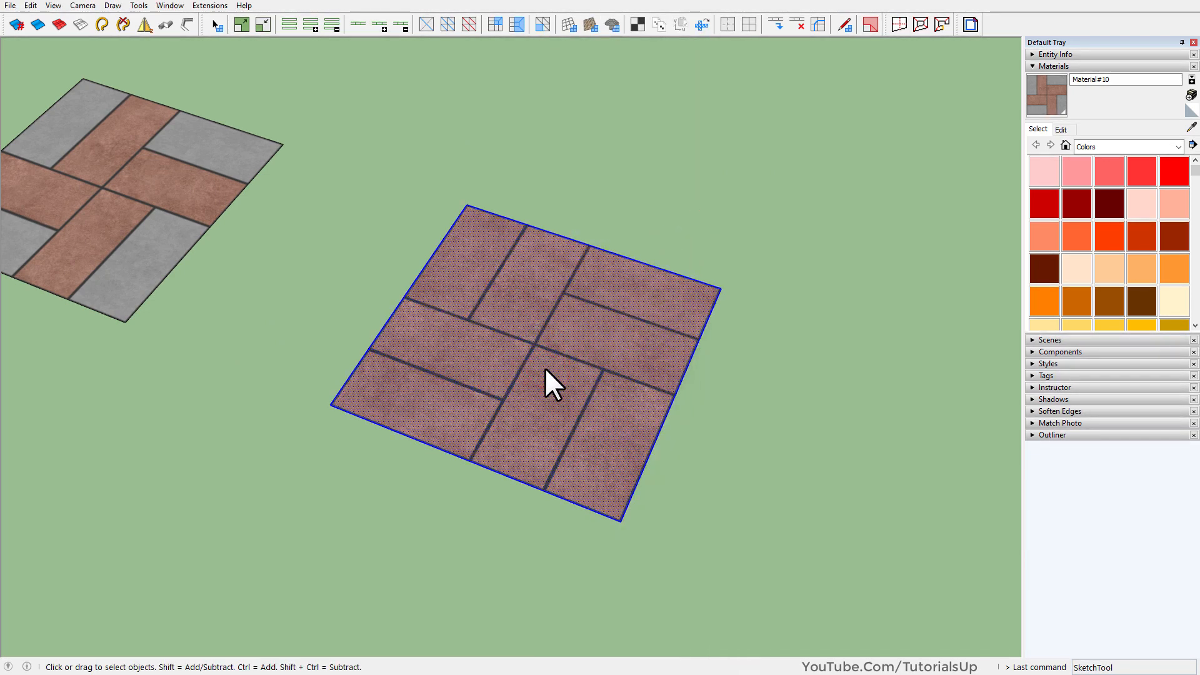
- Sample the second square's combined texture and paint the triangular half of the large rectangle nearest the material swatches
{"action": "key", "text": "b"}
{"action": "scroll", "coordinate": [462, 528], "scroll_direction": "down", "scroll_amount": 10}
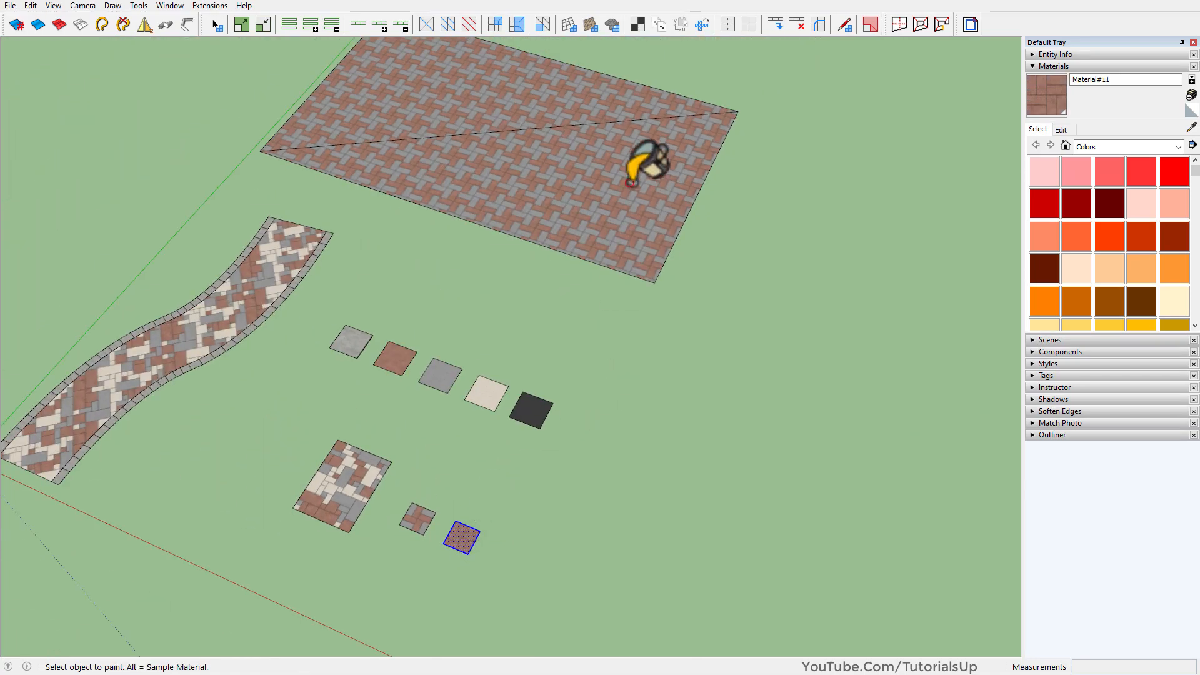
{"action": "left_click", "coordinate": [624, 178]}
- Examine the red-brown paving up close and both paved halves of the rectangle together with the curved path
{"action": "scroll", "coordinate": [575, 162], "scroll_direction": "up", "scroll_amount": 10}
{"action": "scroll", "coordinate": [682, 214], "scroll_direction": "up", "scroll_amount": 4}
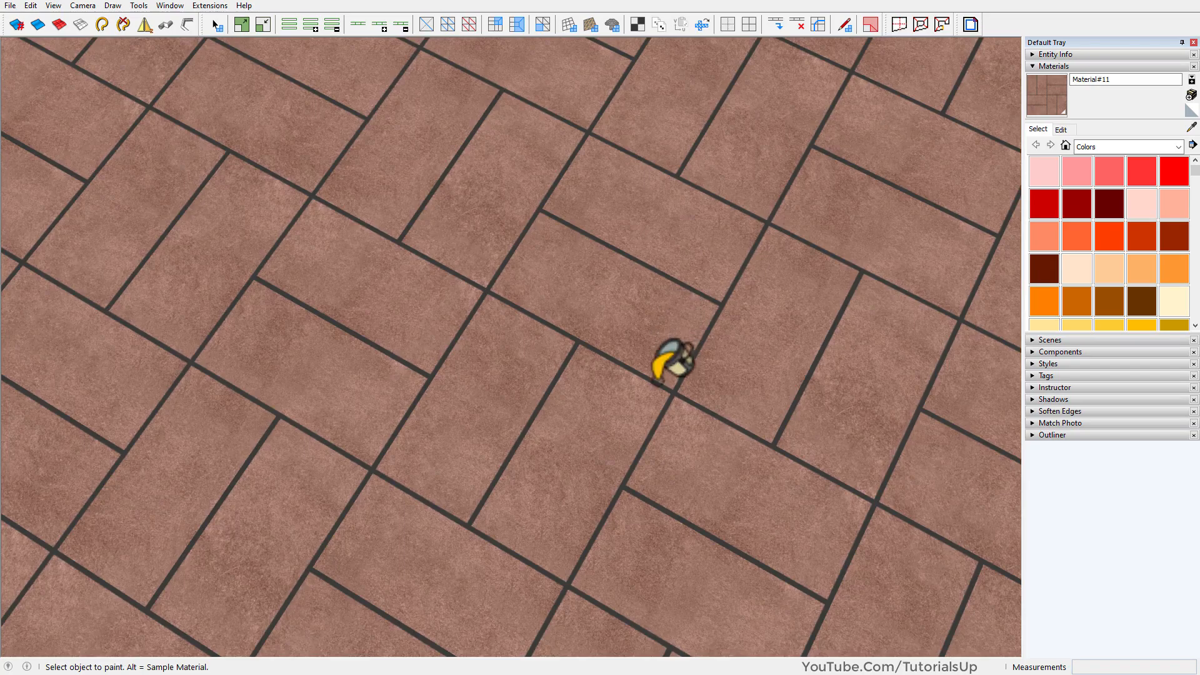
{"action": "middle_click_drag", "start_coordinate": [662, 374], "coordinate": [448, 131]}
{"action": "middle_click_drag", "start_coordinate": [447, 212], "coordinate": [589, 357]}
{"action": "scroll", "coordinate": [589, 357], "scroll_direction": "down", "scroll_amount": 4}
{"action": "scroll", "coordinate": [589, 355], "scroll_direction": "down", "scroll_amount": 10}
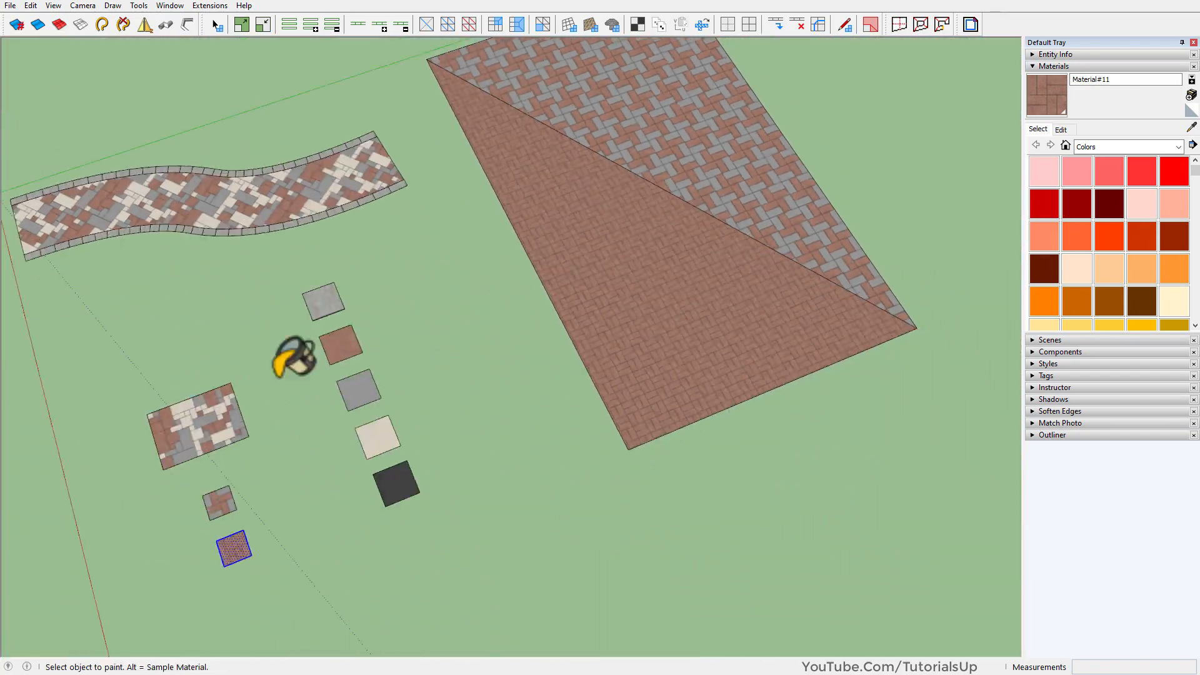
{"action": "middle_click_drag", "start_coordinate": [279, 376], "coordinate": [656, 214]}
{"action": "scroll", "coordinate": [656, 214], "scroll_direction": "down", "scroll_amount": 5}
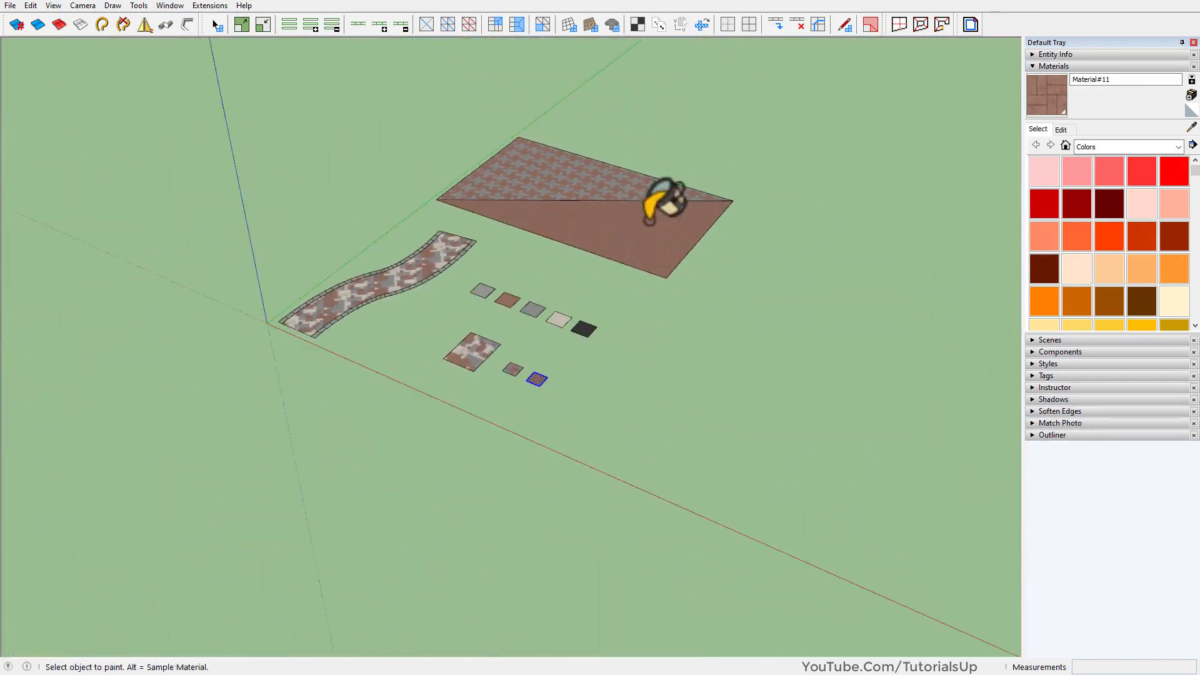
{"action": "middle_click_drag", "start_coordinate": [597, 153], "coordinate": [677, 73], "text": "shift"}
{"action": "scroll", "coordinate": [677, 72], "scroll_direction": "up", "scroll_amount": 3}
{"action": "scroll", "coordinate": [611, 99], "scroll_direction": "up", "scroll_amount": 3}
{"action": "scroll", "coordinate": [530, 188], "scroll_direction": "down", "scroll_amount": 2}
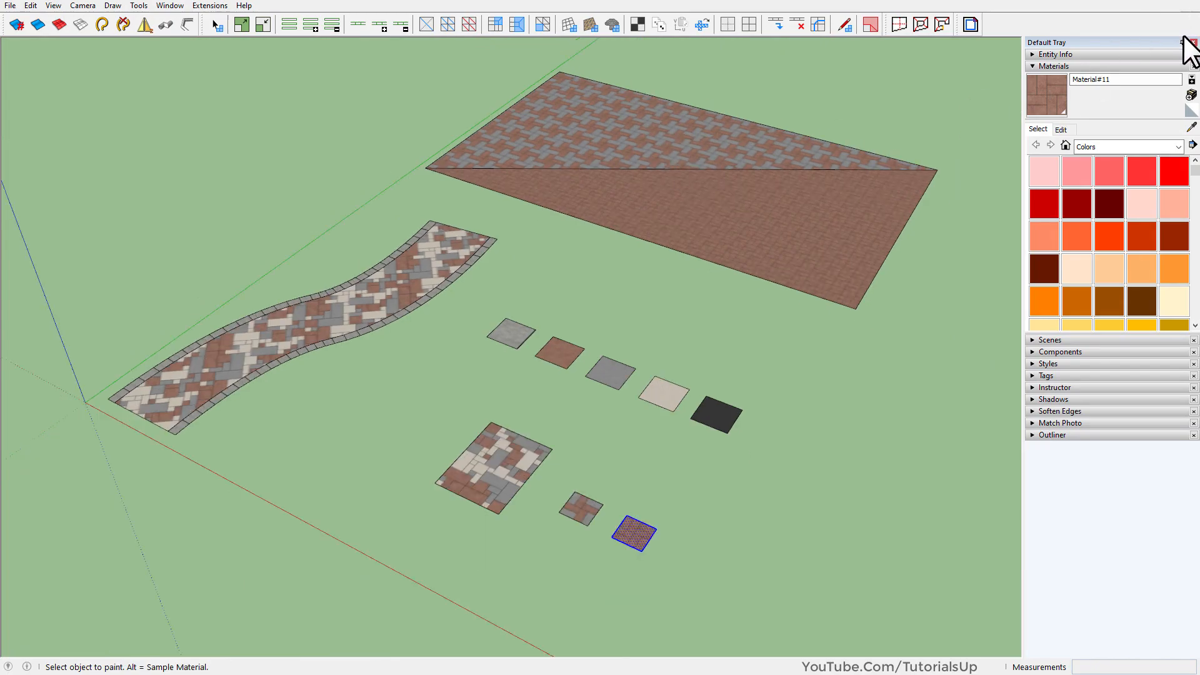